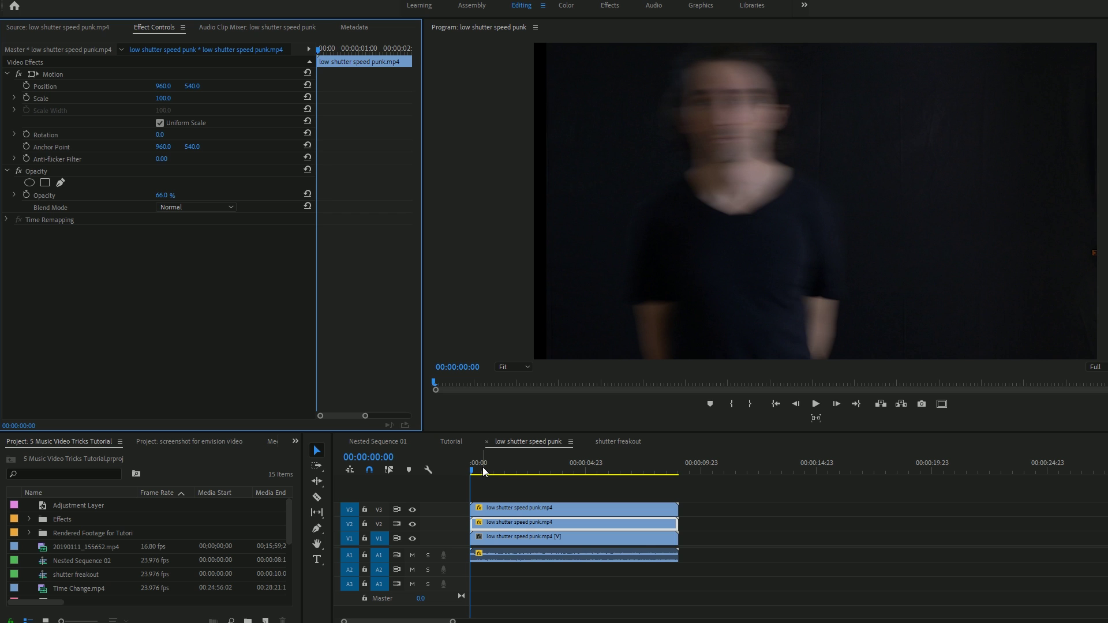
- Offset the stacked copies of the low shutter speed punk clip in time on the upper video tracks and play back the result
key("equal")
key("equal")
key("equal")
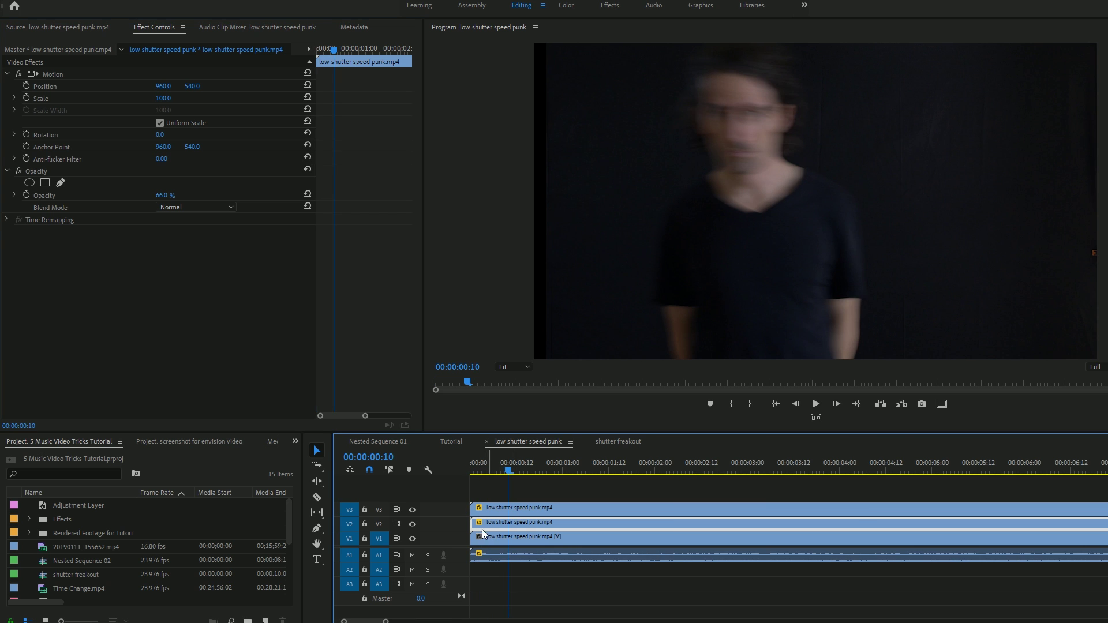
left_click_drag(485, 524, 580, 513)
key("space")
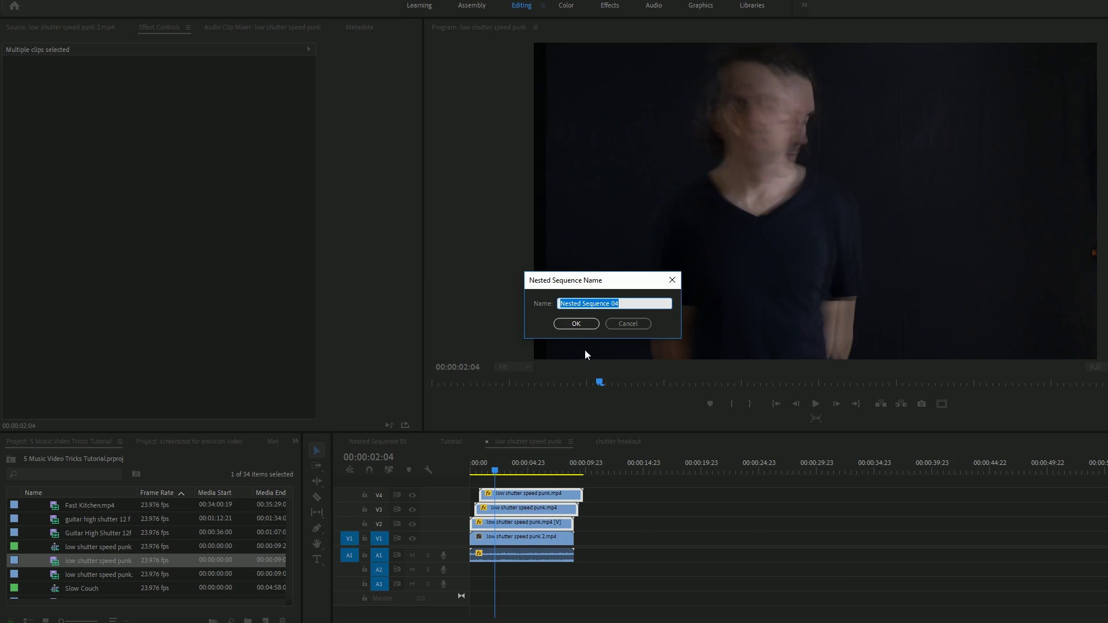
- Nest the offset clips as Nested Sequence 04 and add a 100% opacity keyframe to the nest at 00:00:01:04
left_click(580, 324)
left_click(517, 526)
left_click_drag(491, 470, 483, 473)
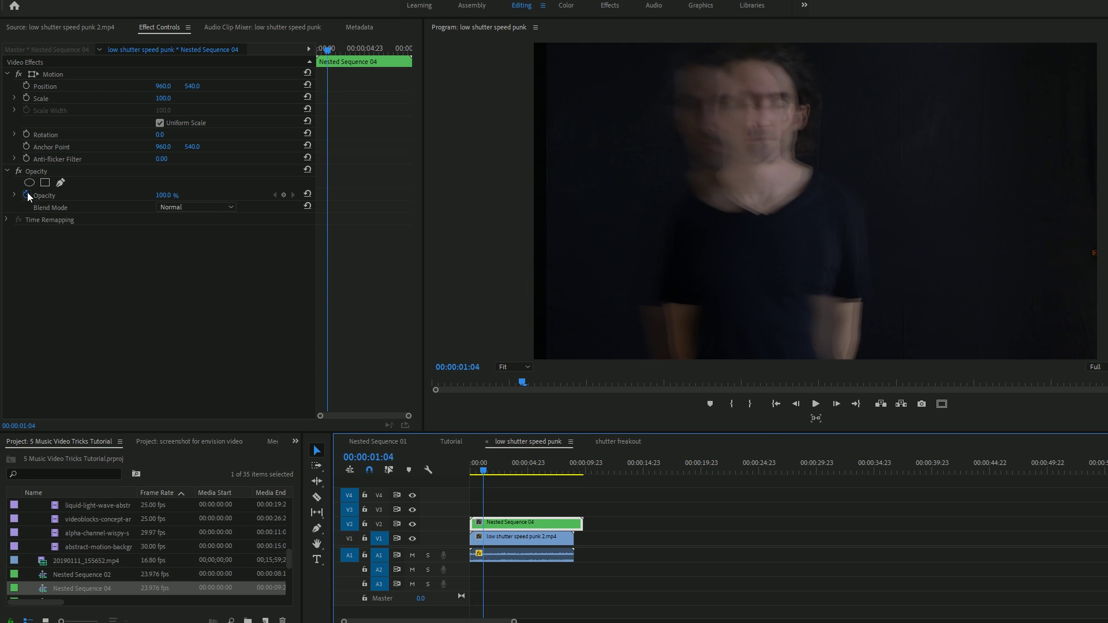
left_click(283, 195)
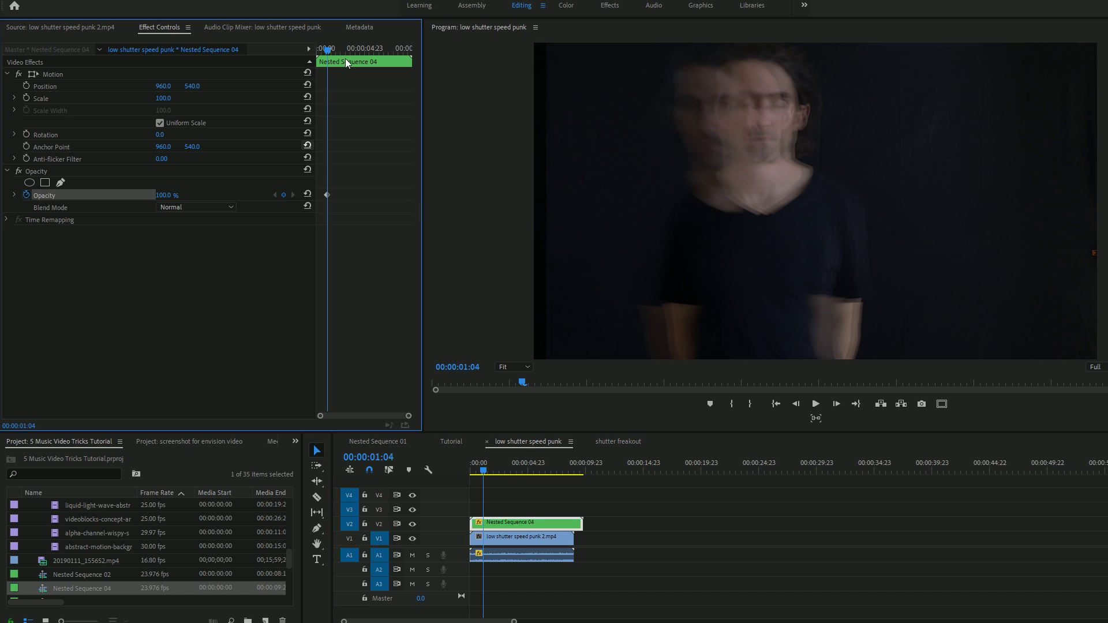
left_click_drag(330, 56, 345, 56)
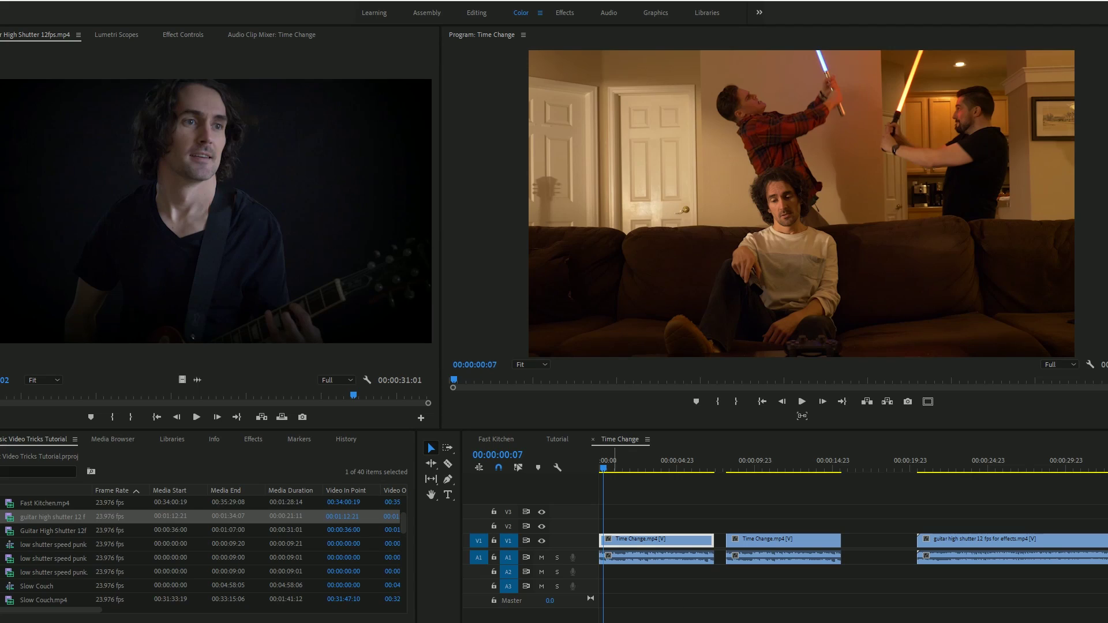
- Replace the first Time Change.mp4 clip with an After Effects composition and apply the Colorama effect to its layer
right_click(650, 541)
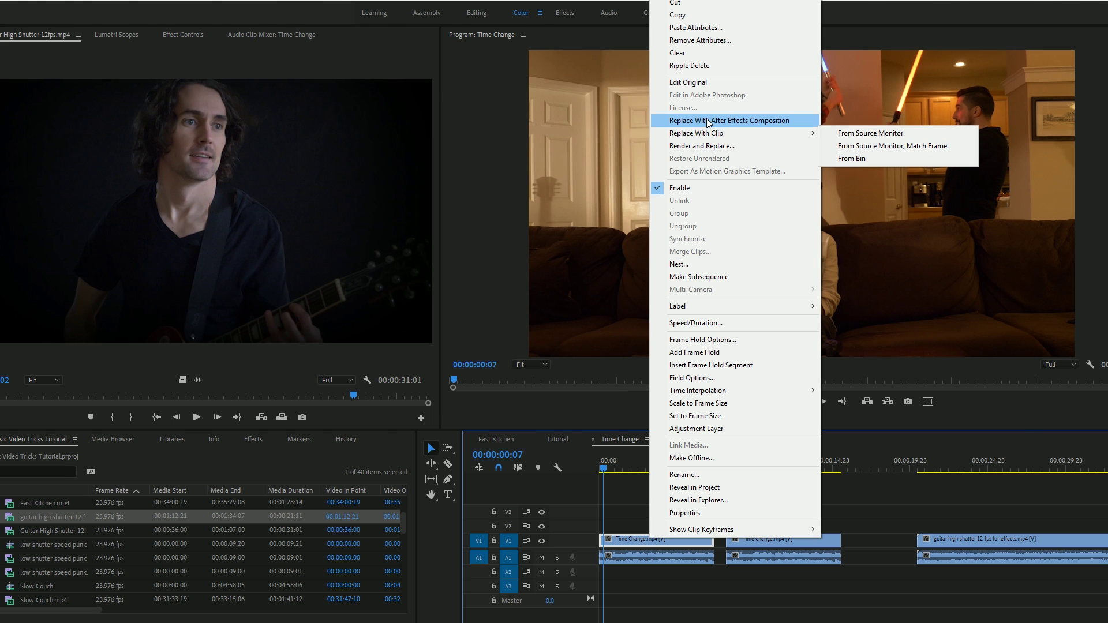
left_click(708, 121)
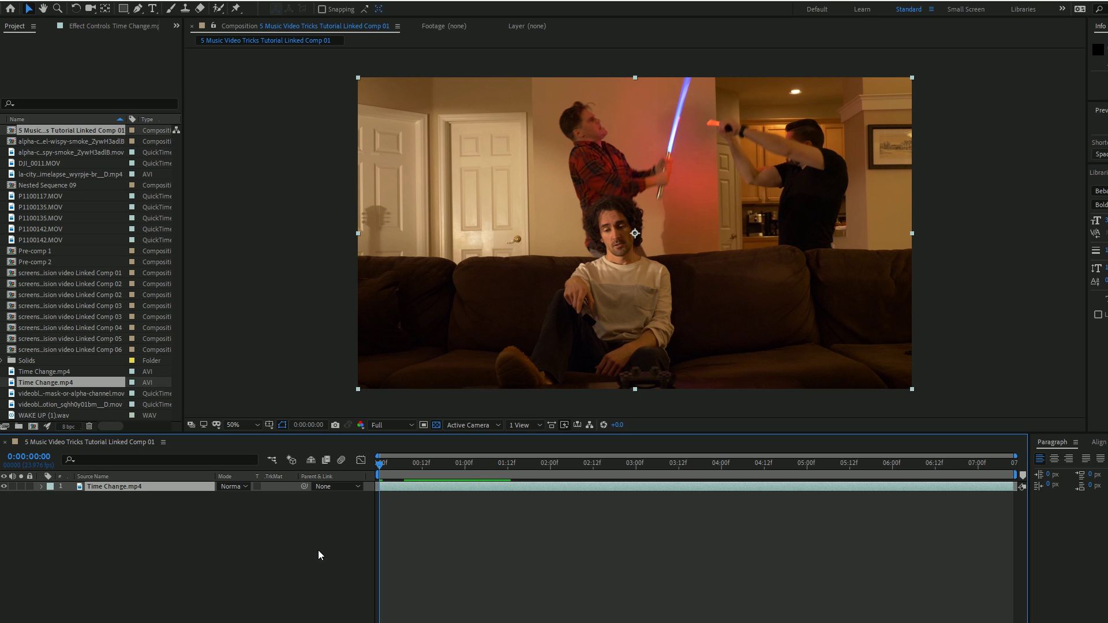
left_click(114, 487)
key("ctrl+space")
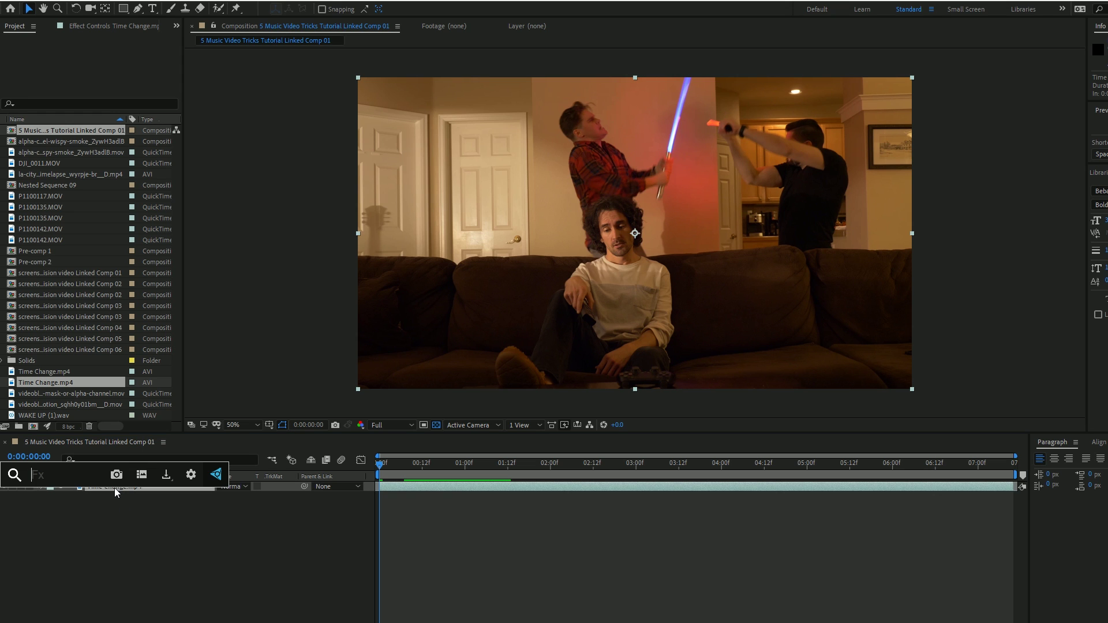
type("coloram")
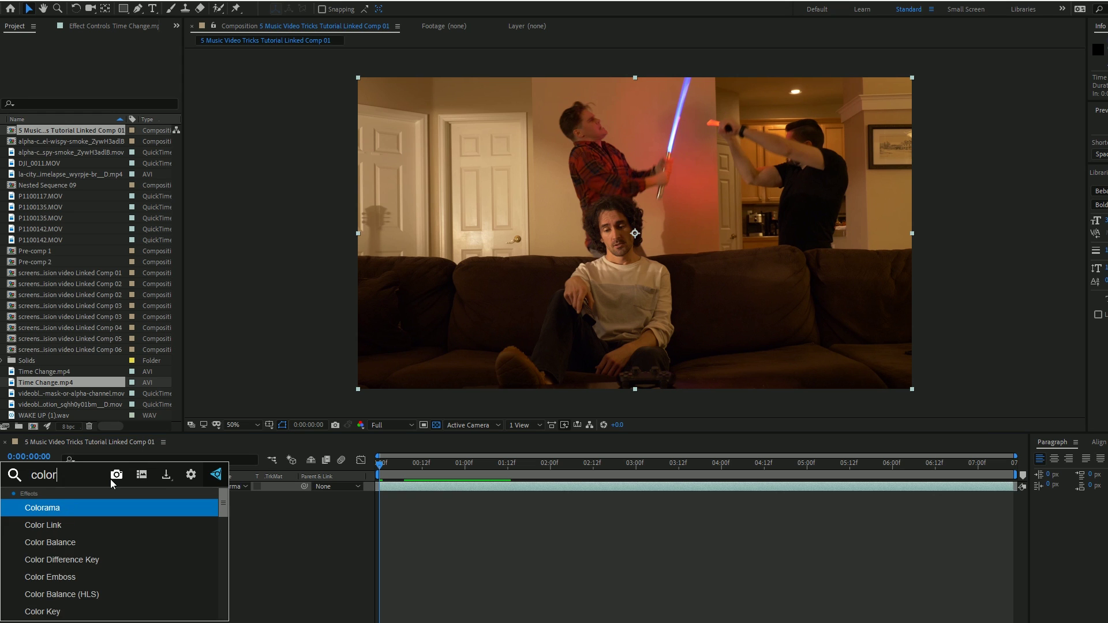
left_click(56, 509)
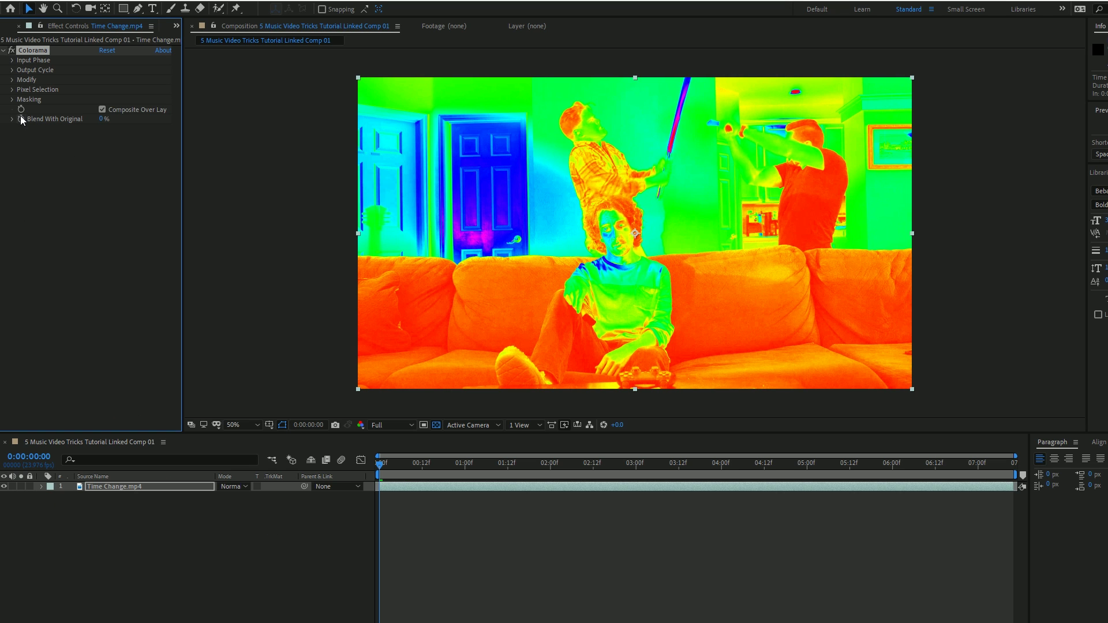
- Set Colorama's Phase Shift to 203° and its Blend With Original to 40%
left_click(12, 60)
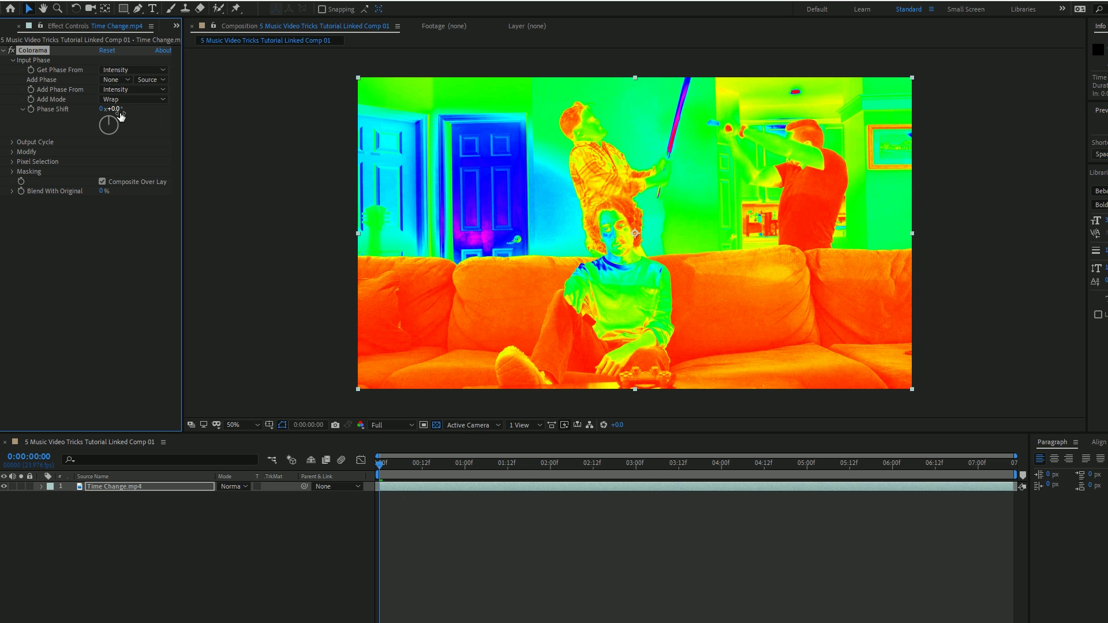
left_click_drag(121, 116, 229, 127)
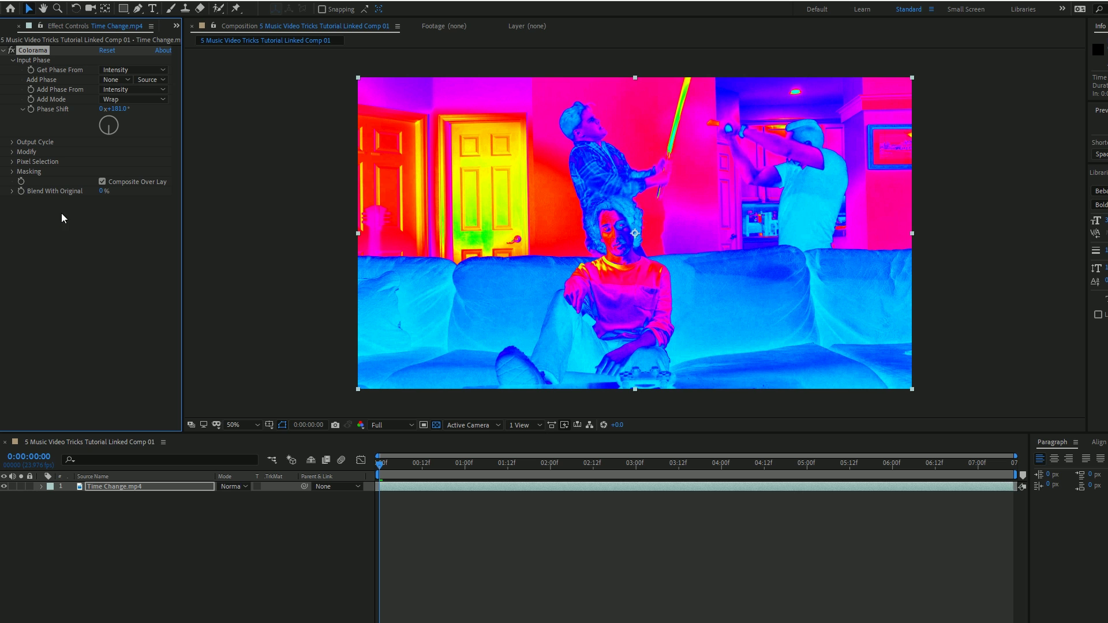
left_click_drag(102, 191, 122, 197)
left_click_drag(120, 111, 136, 114)
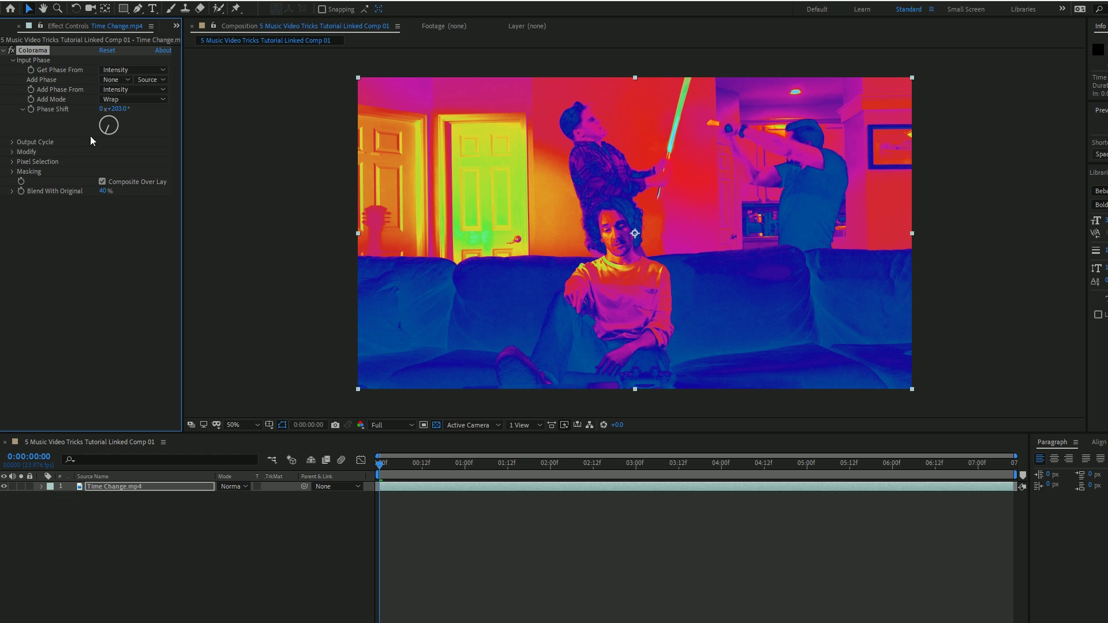
- Add the expression time*100 to Colorama's Phase Shift and preview the animated colour cycling
left_click(30, 109, "alt")
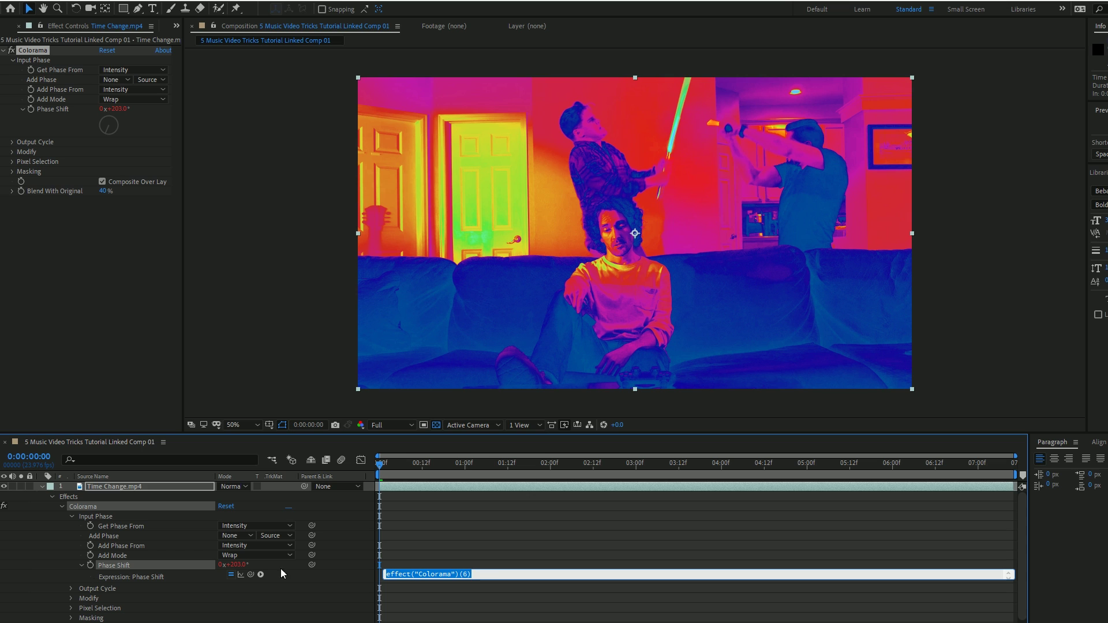
type("ti")
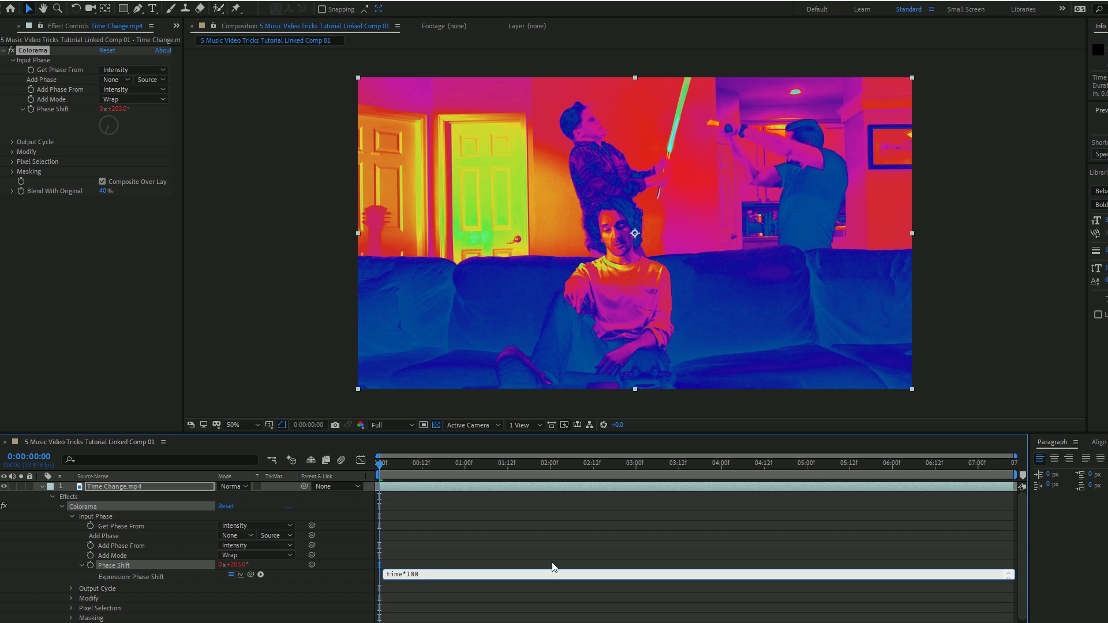
type("me*100")
left_click(459, 555)
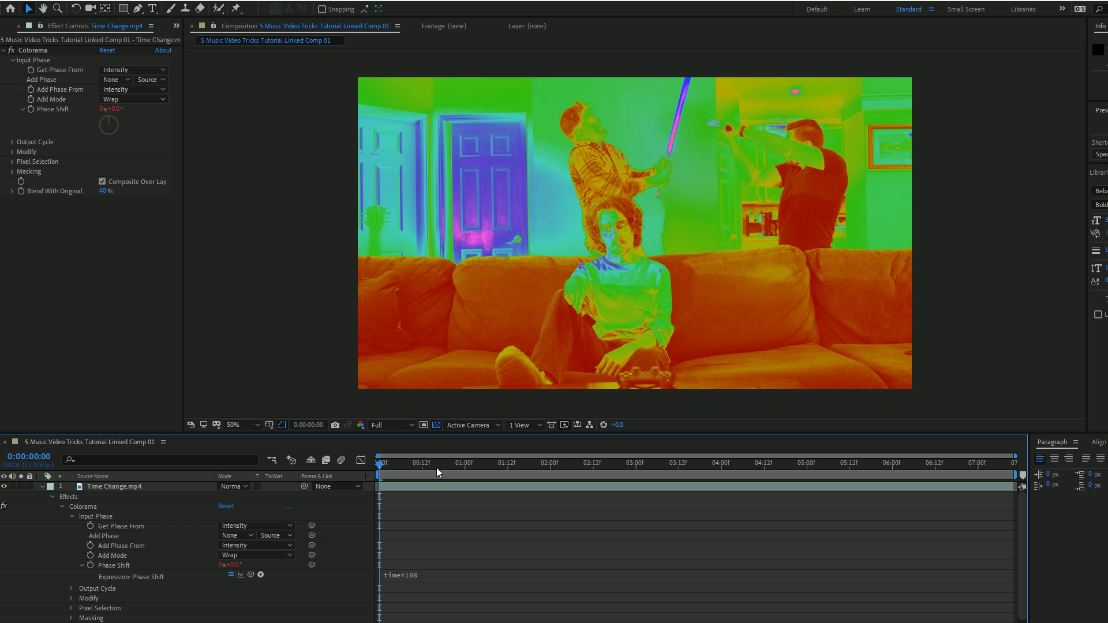
key("space")
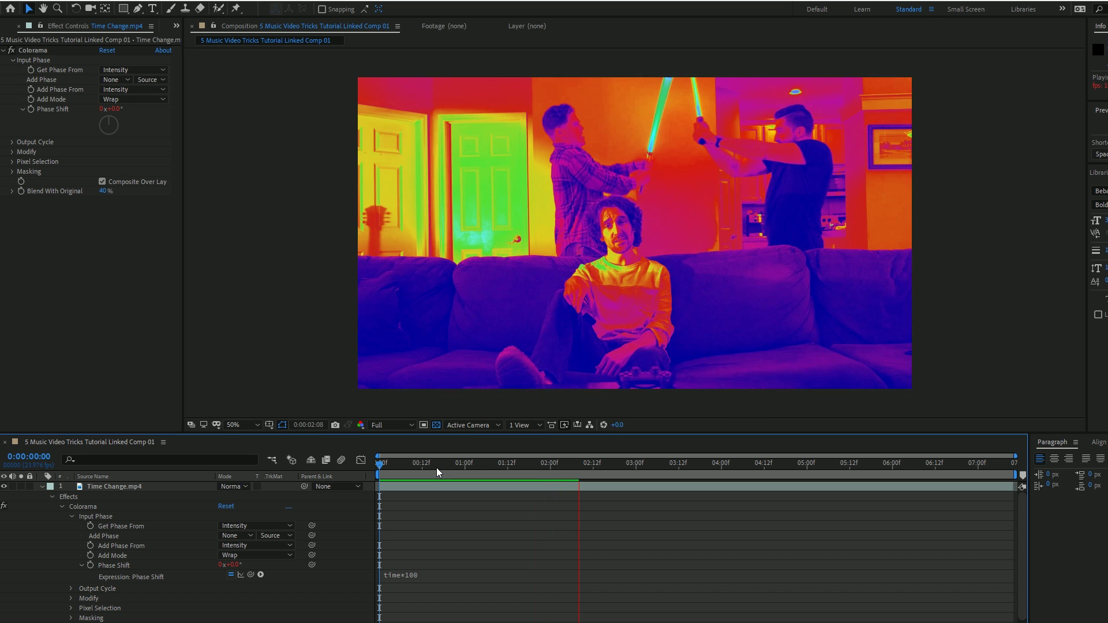
key("space")
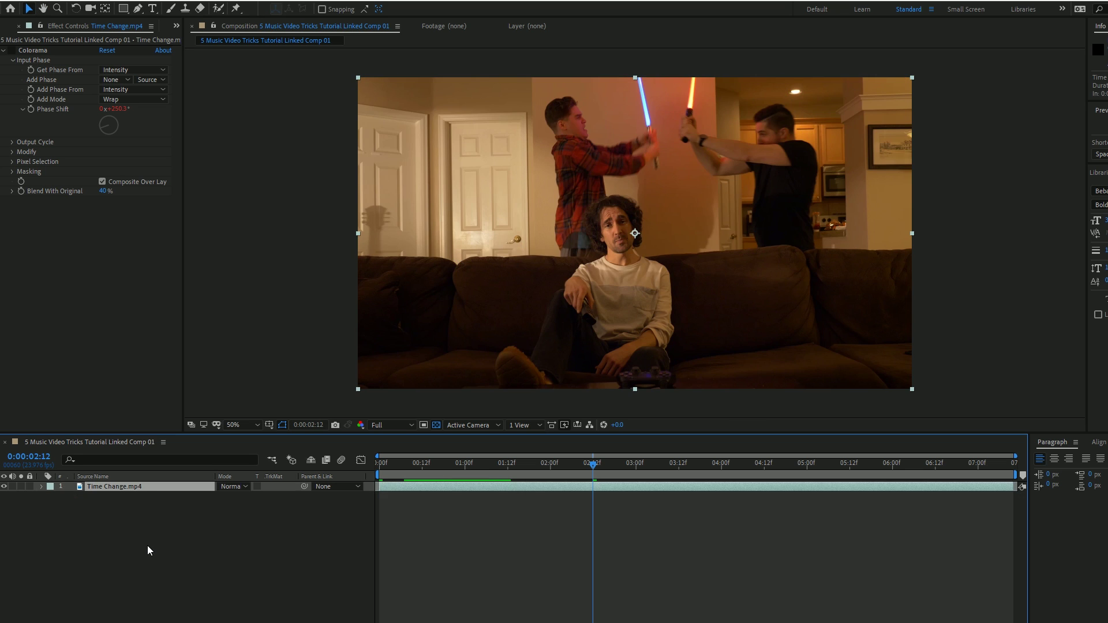
- Apply the Cartoon effect to the Time Change.mp4 layer, turn Colorama back on and preview the combined look
key("ctrl+space")
type("cartoon")
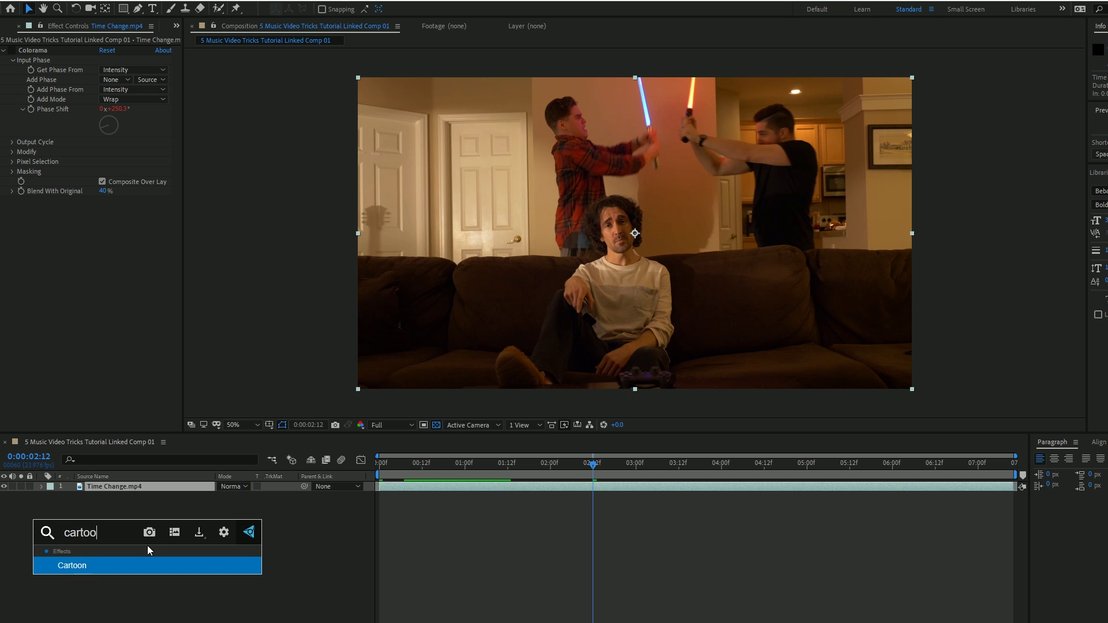
left_click(78, 564)
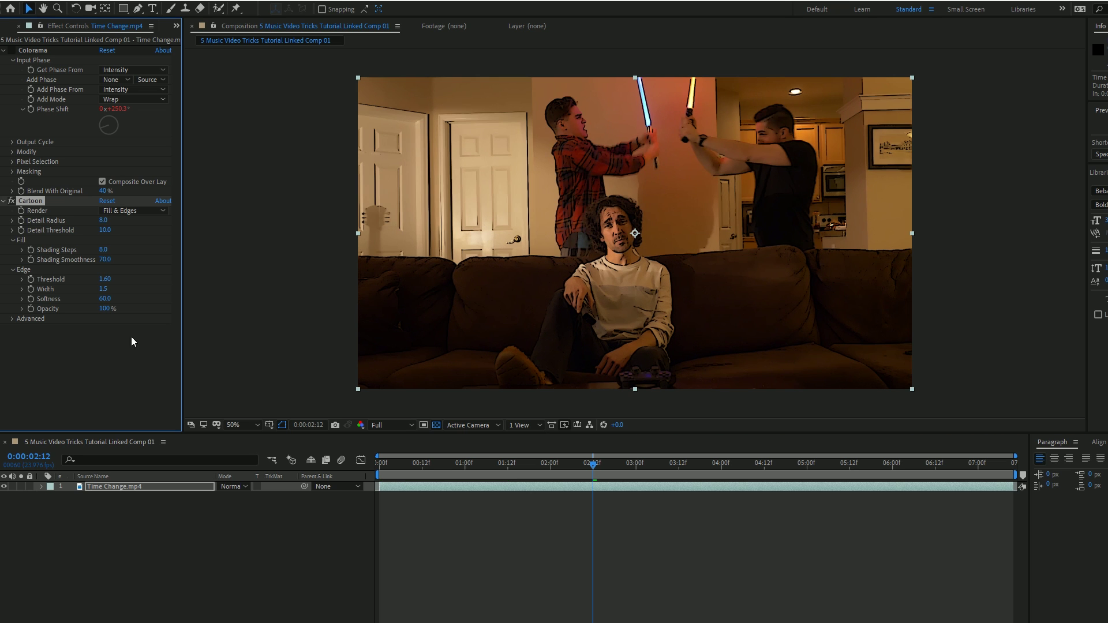
key("space")
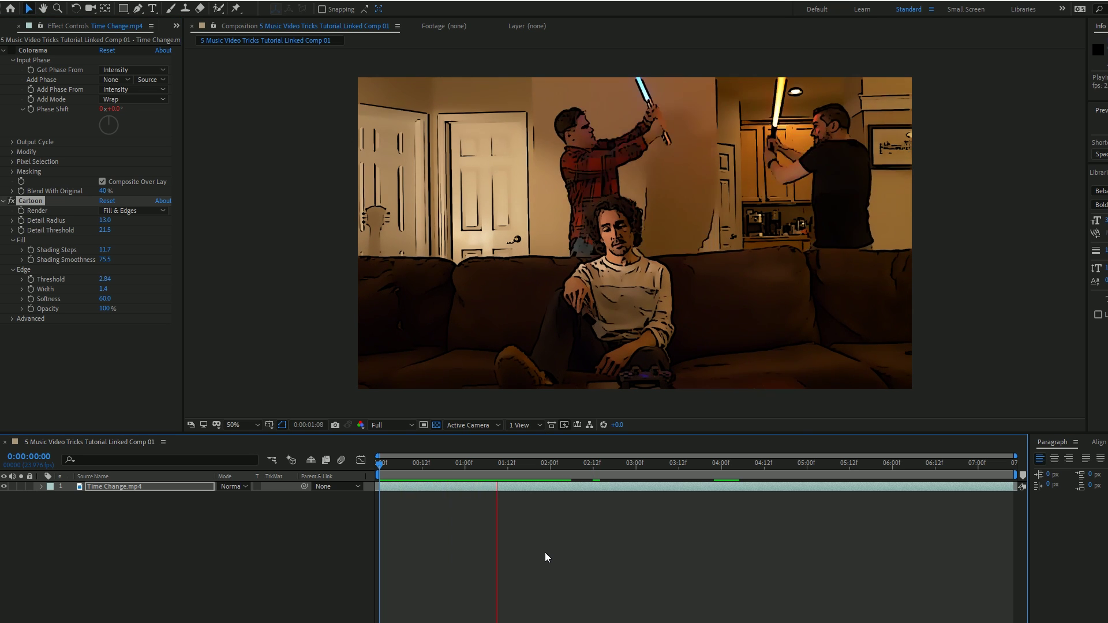
key("space")
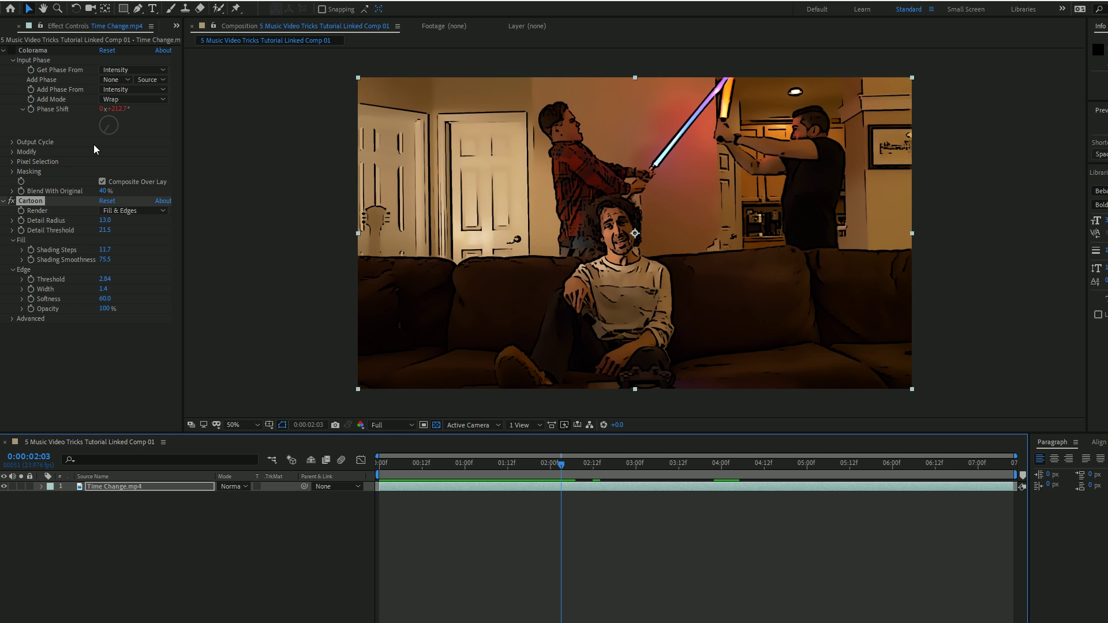
left_click(11, 51)
key("space")
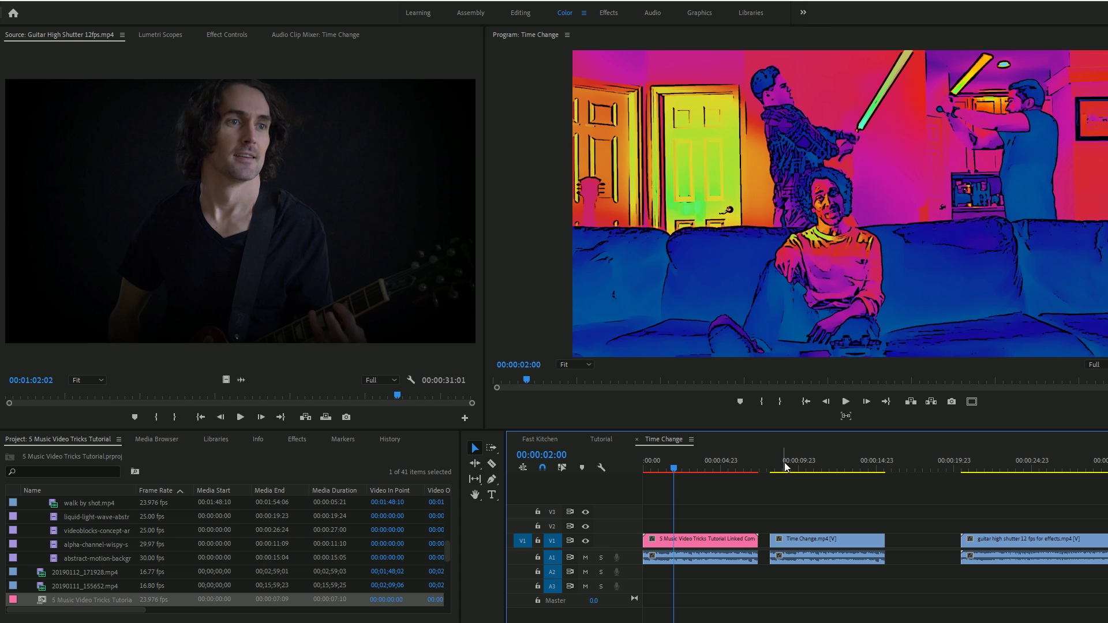
- Switch to Premiere Pro and apply the Posterize video effect to the second Time Change.mp4 clip
left_click(803, 465)
left_click(819, 542)
left_click(293, 437)
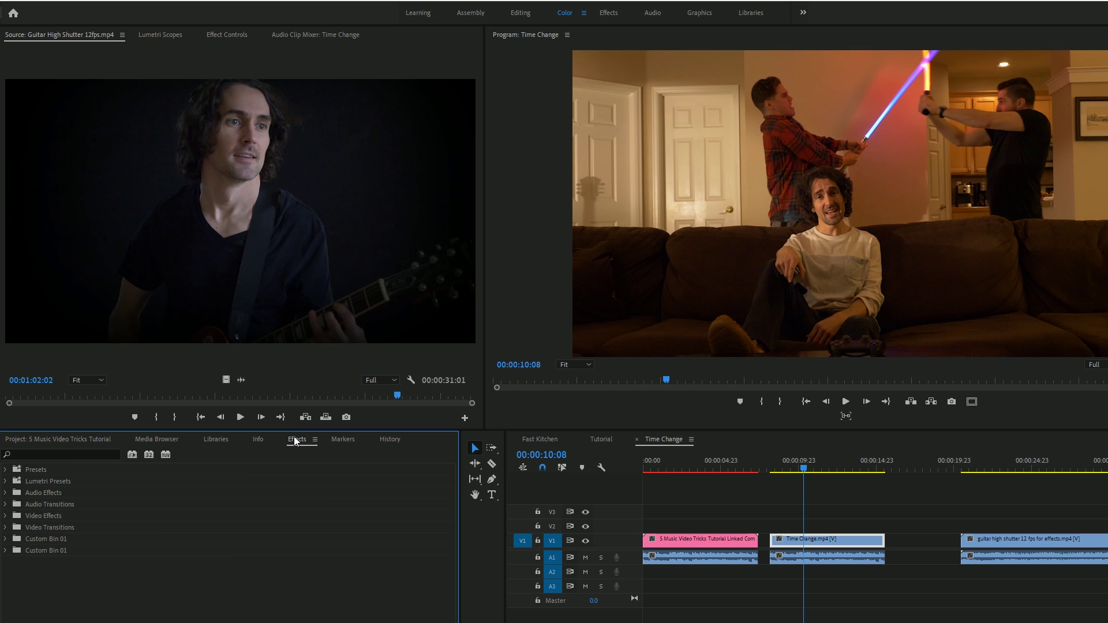
left_click(65, 456)
type("posterize")
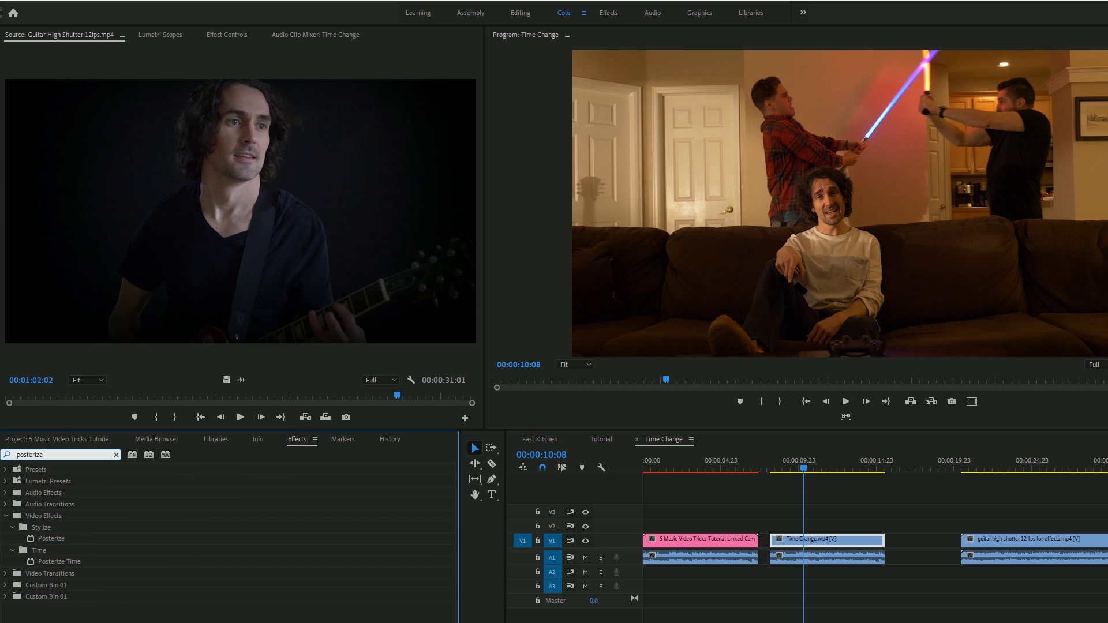
left_click(110, 541)
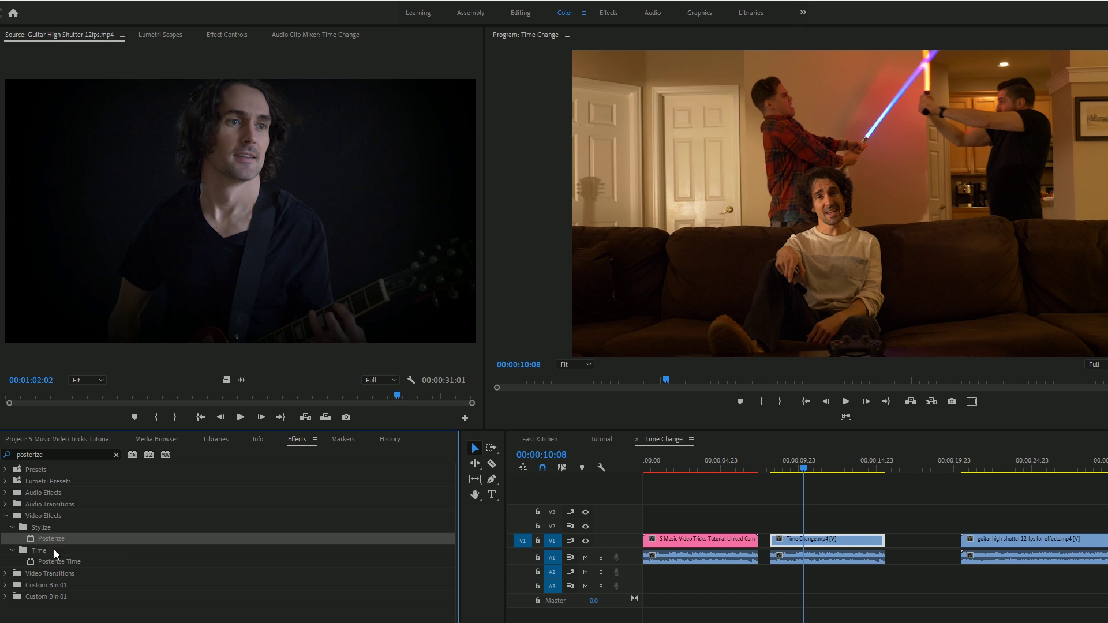
left_click_drag(606, 552, 823, 545)
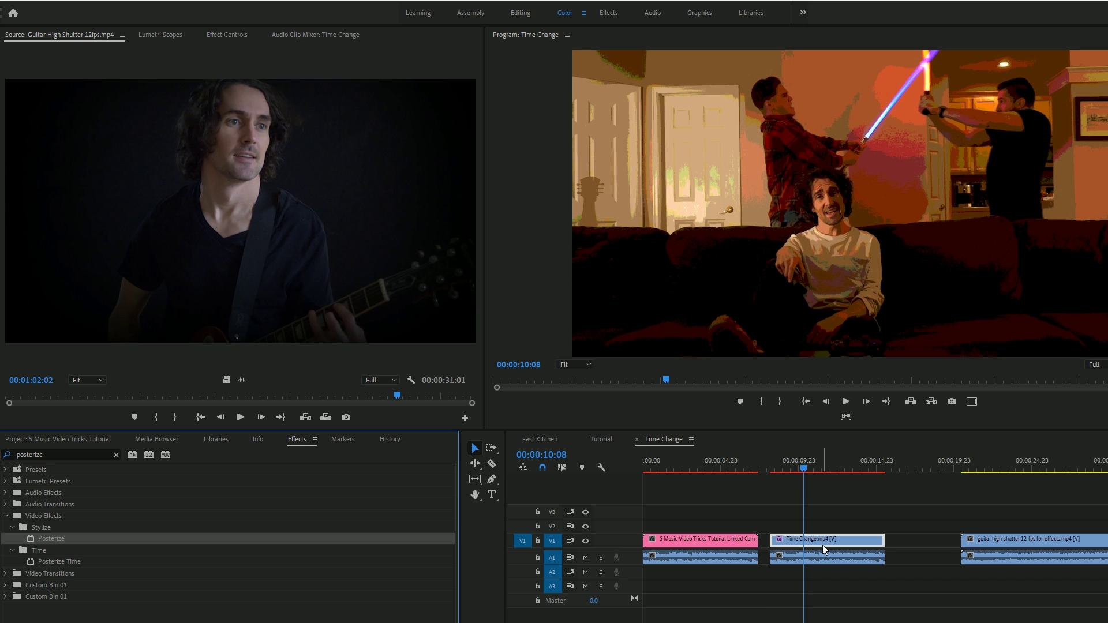
- Set the Posterize Level to 3 on the second Time Change.mp4 clip, judging it on different frames
left_click(226, 37)
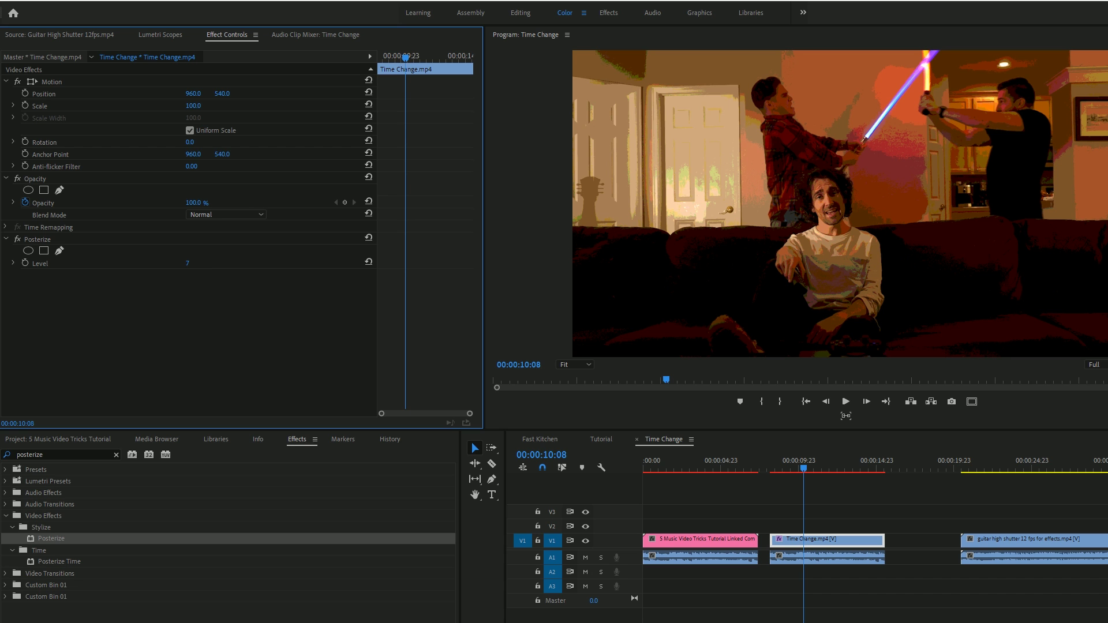
left_click_drag(188, 263, 181, 263)
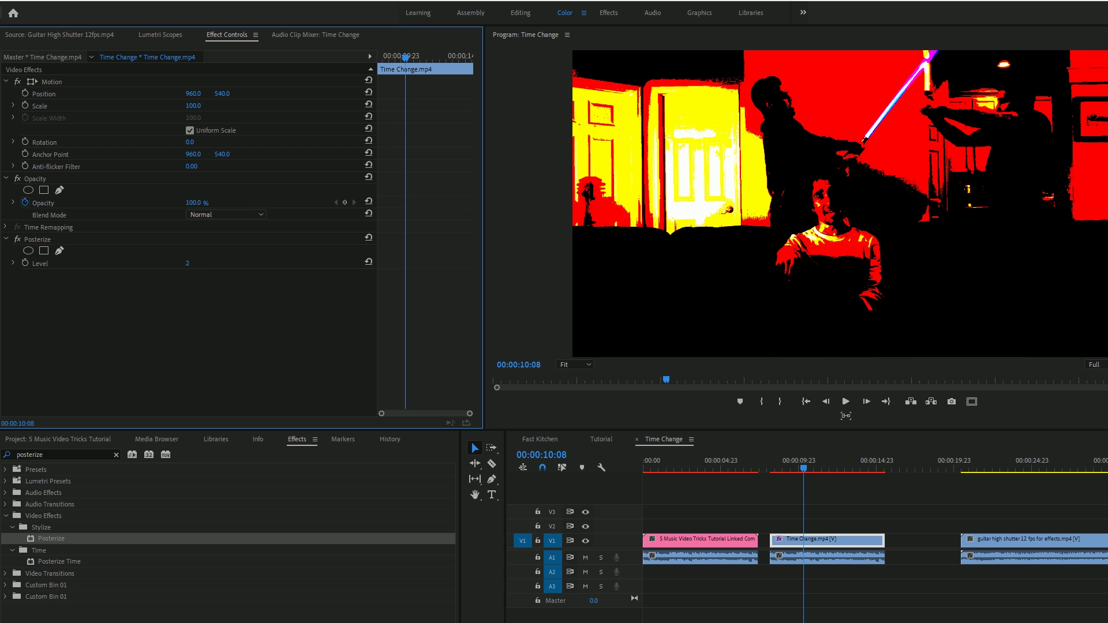
left_click(772, 460)
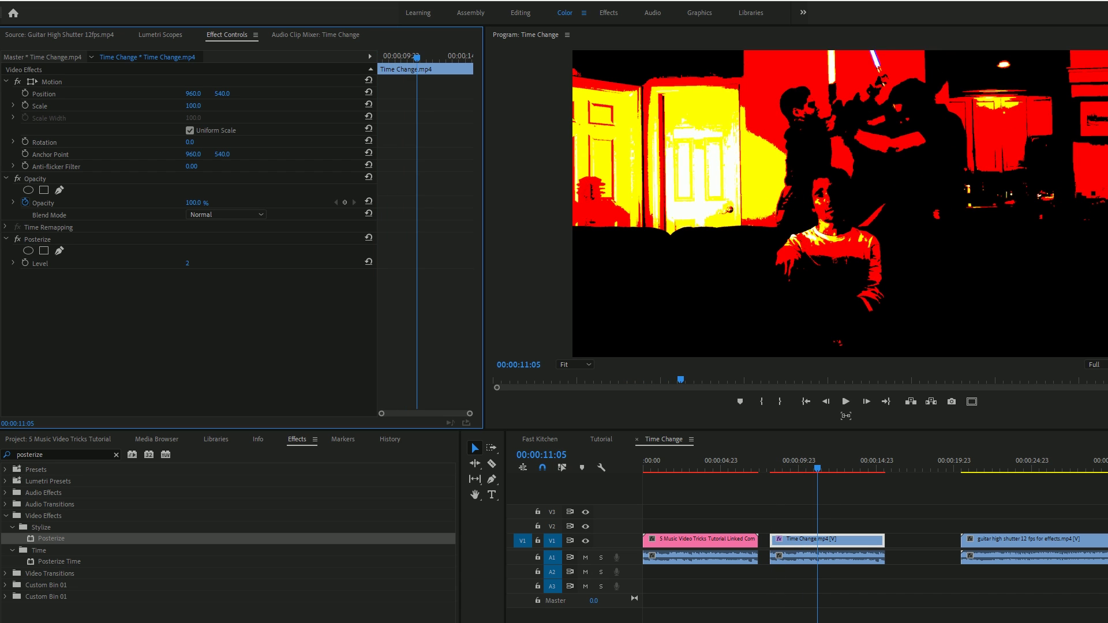
mouse_move(188, 263)
left_mouse_down()
mouse_move(199, 263)
mouse_move(183, 263)
left_mouse_up()
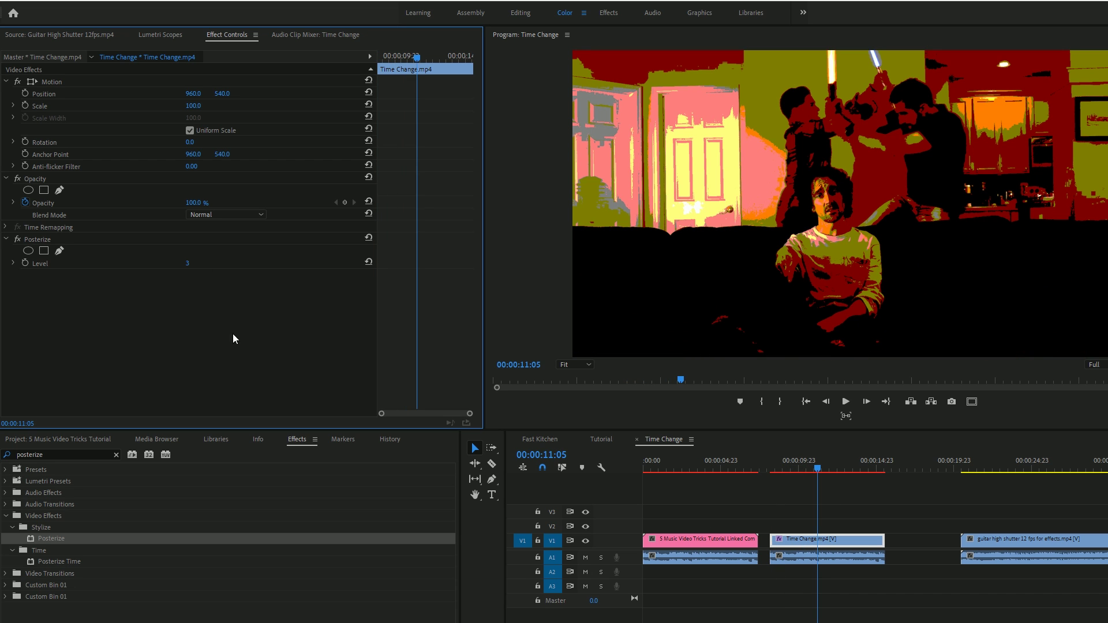
- Copy the Posterize effect onto the linked composition clip and the guitar high shutter 12 fps clip
left_click(38, 238)
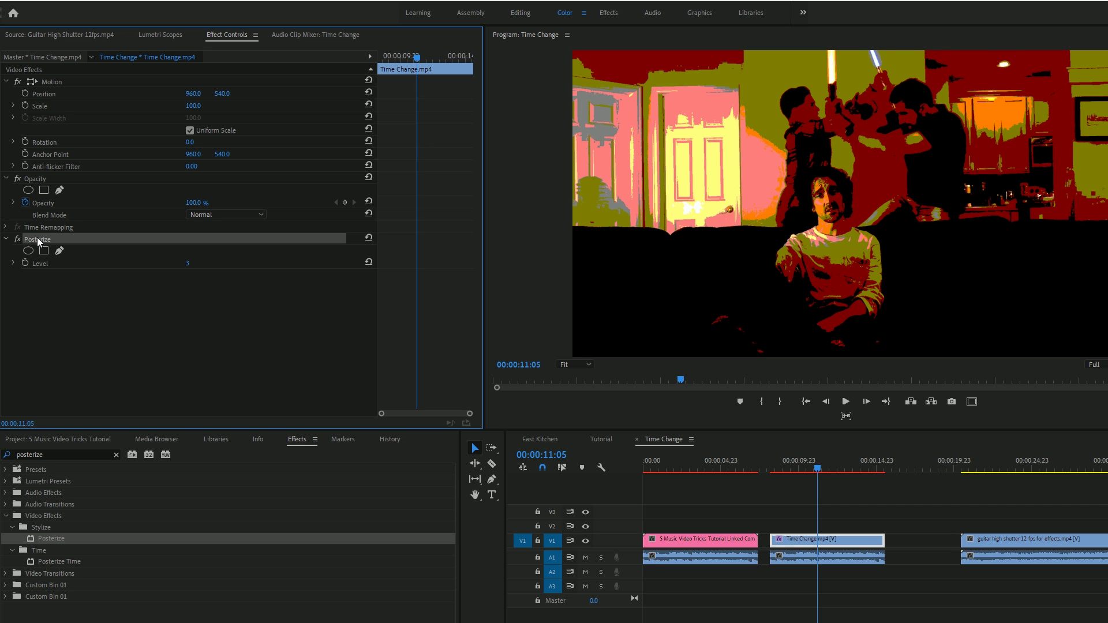
left_click(679, 469)
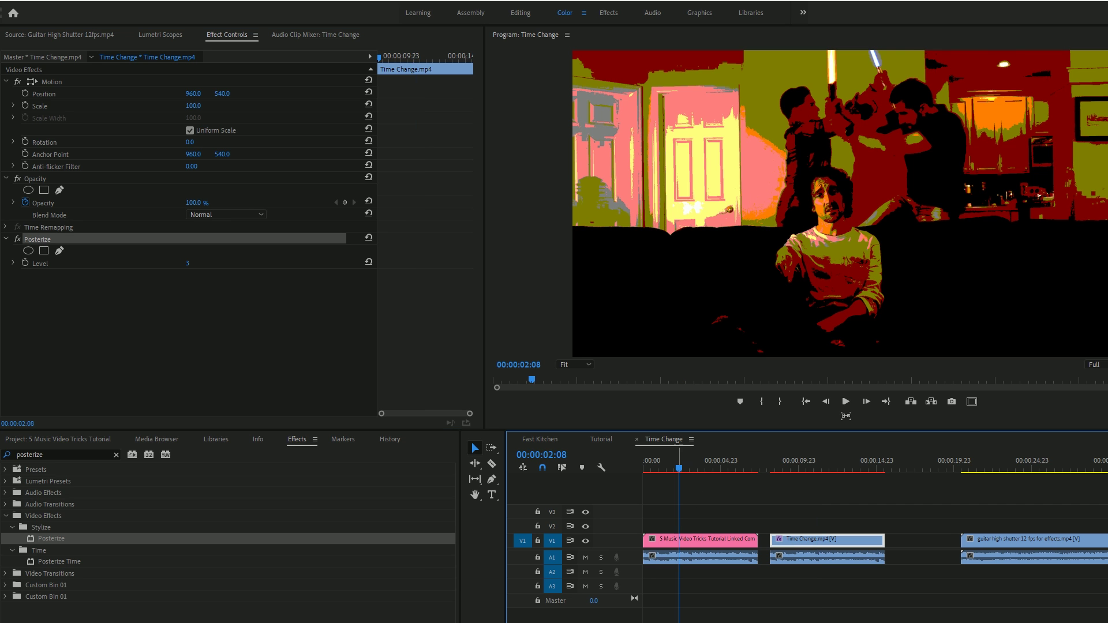
left_click(678, 544)
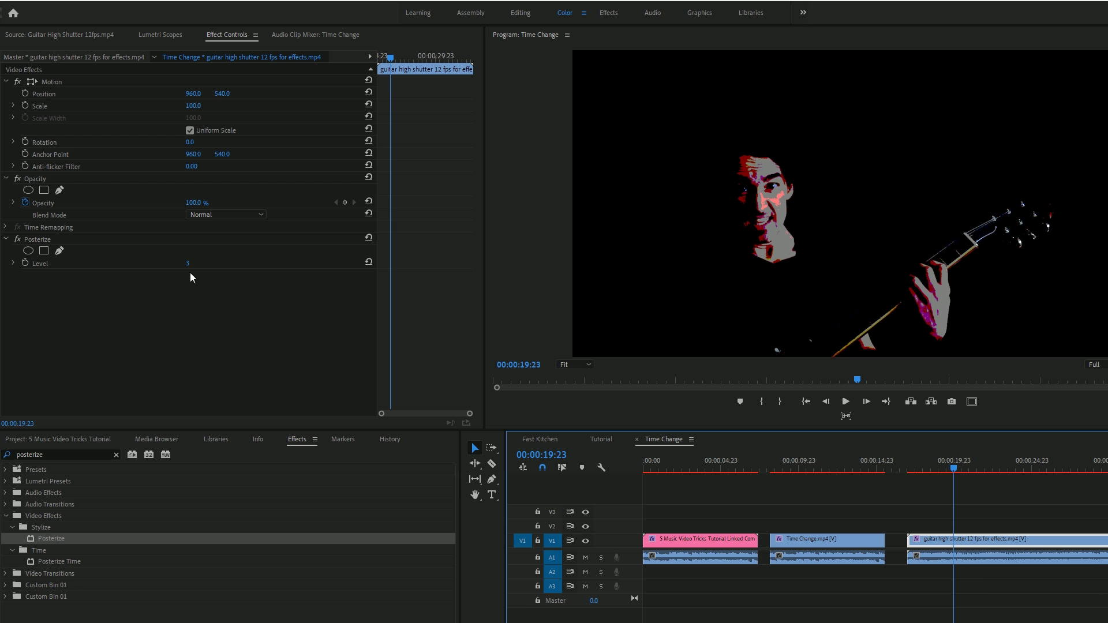
left_click(193, 279)
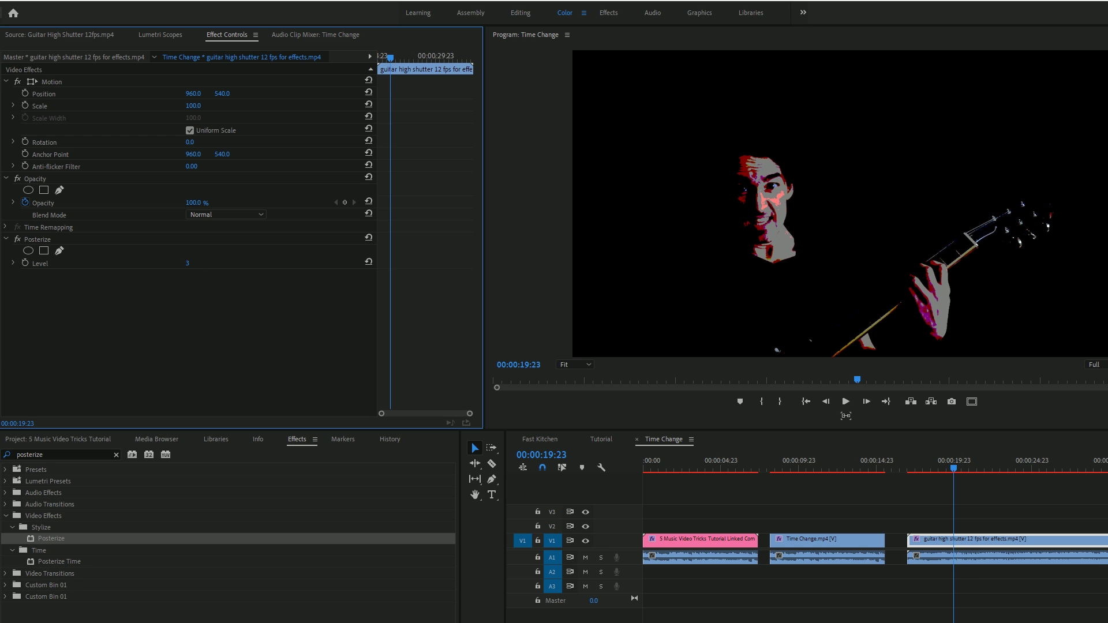
- Set the Posterize Level to 2 on the guitar high shutter 12 fps clip and preview it
left_click_drag(187, 263, 179, 263)
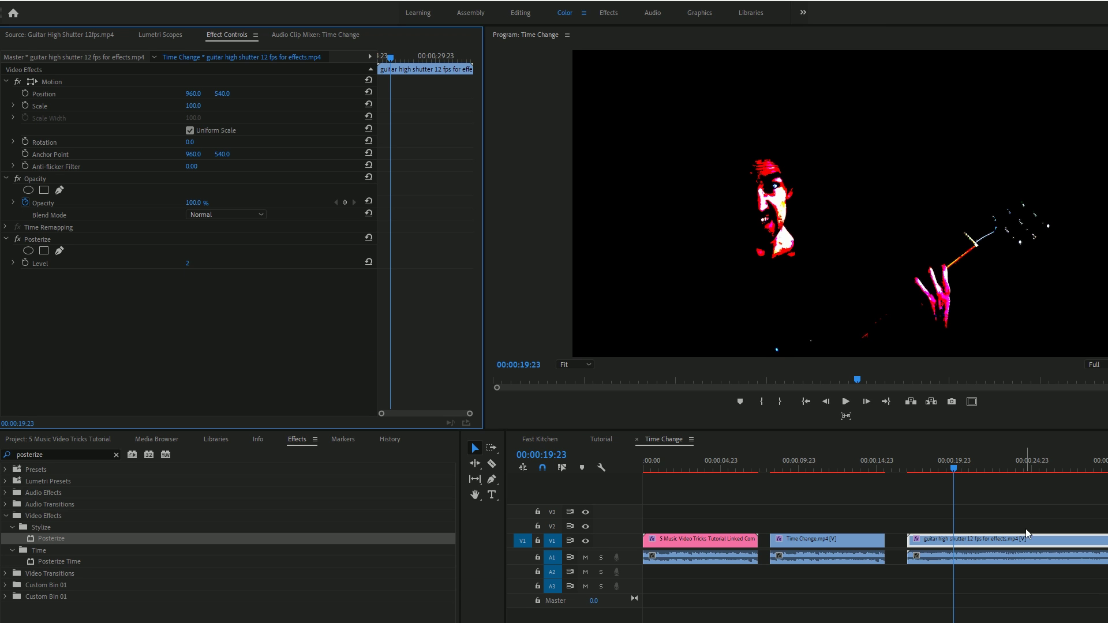
left_click_drag(947, 469, 920, 464)
key("space")
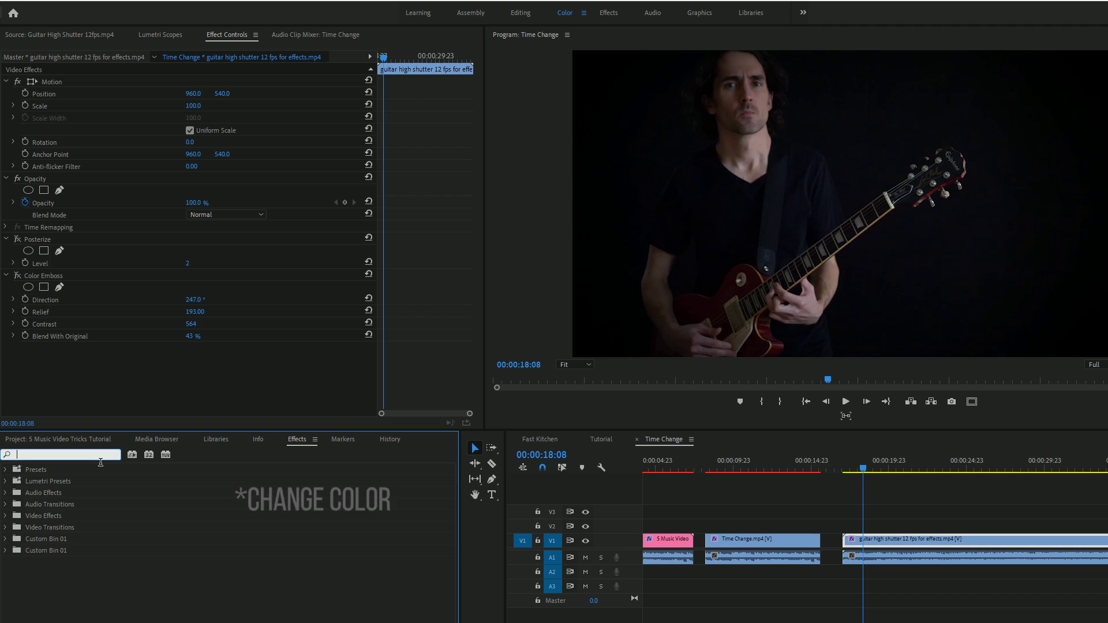
- Apply the Change Color effect to the guitar high shutter 12 fps clip and sample its Color To Change from the picture
type("r change")
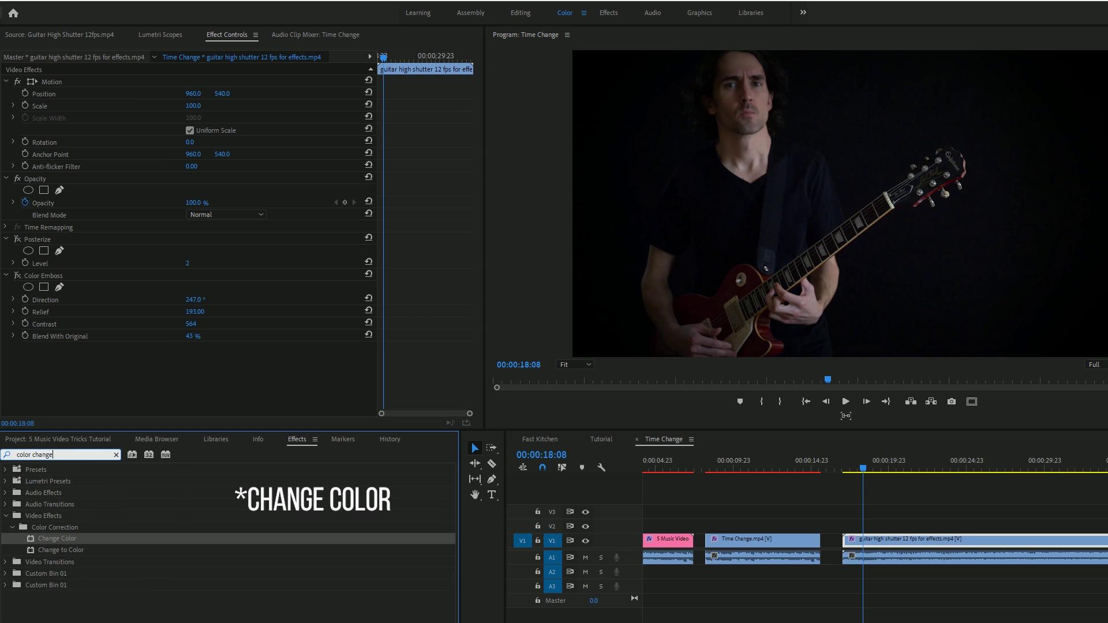
left_click_drag(47, 539, 873, 545)
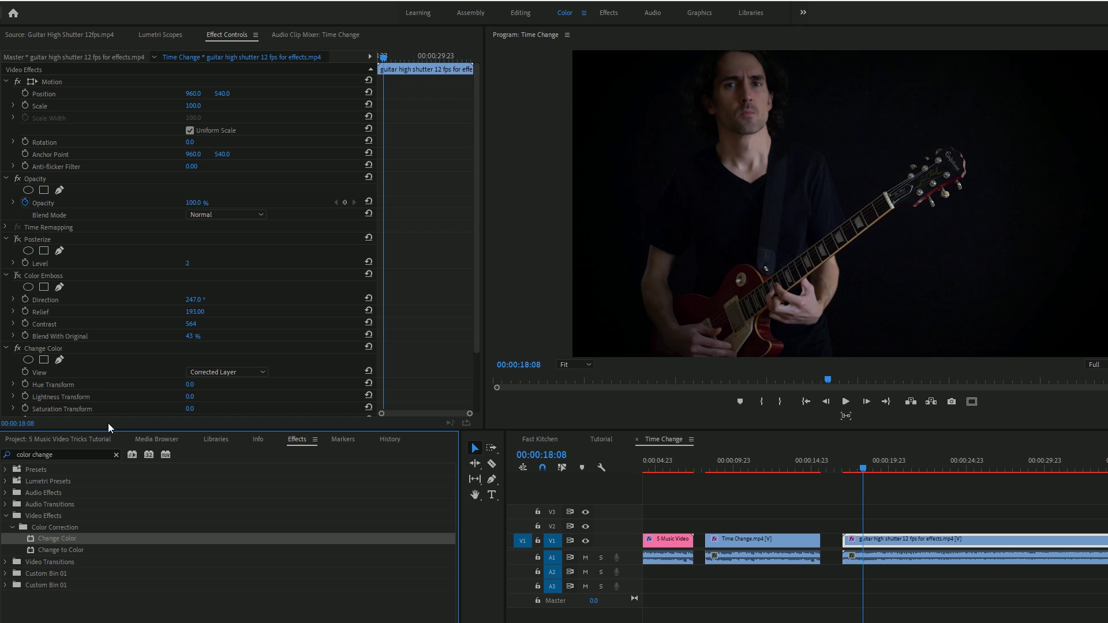
scroll(139, 373, "down", 3)
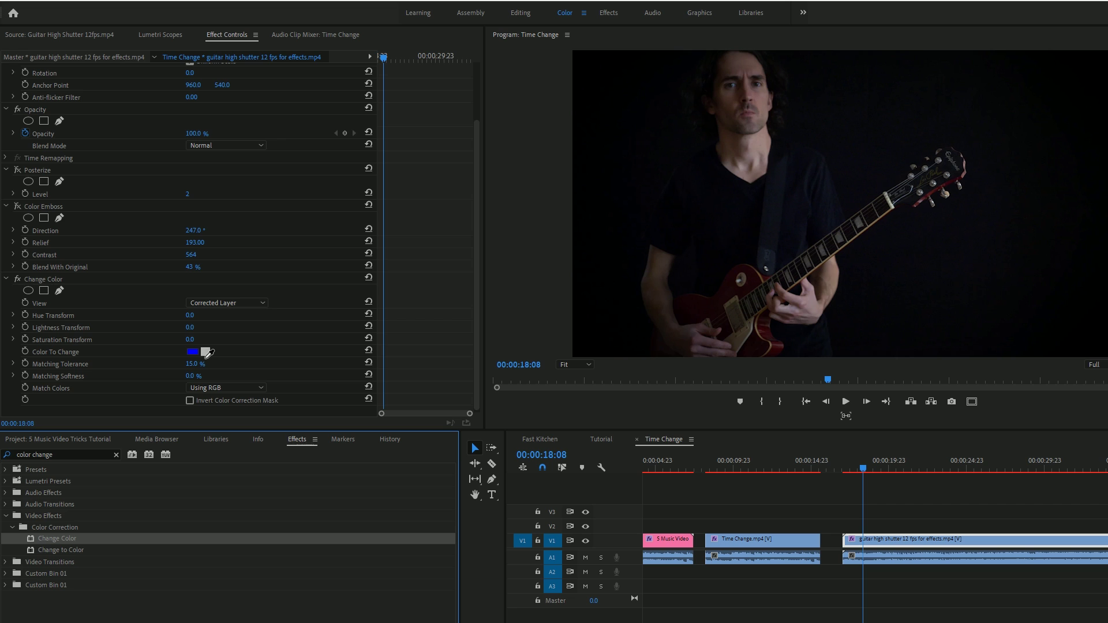
left_click(207, 352)
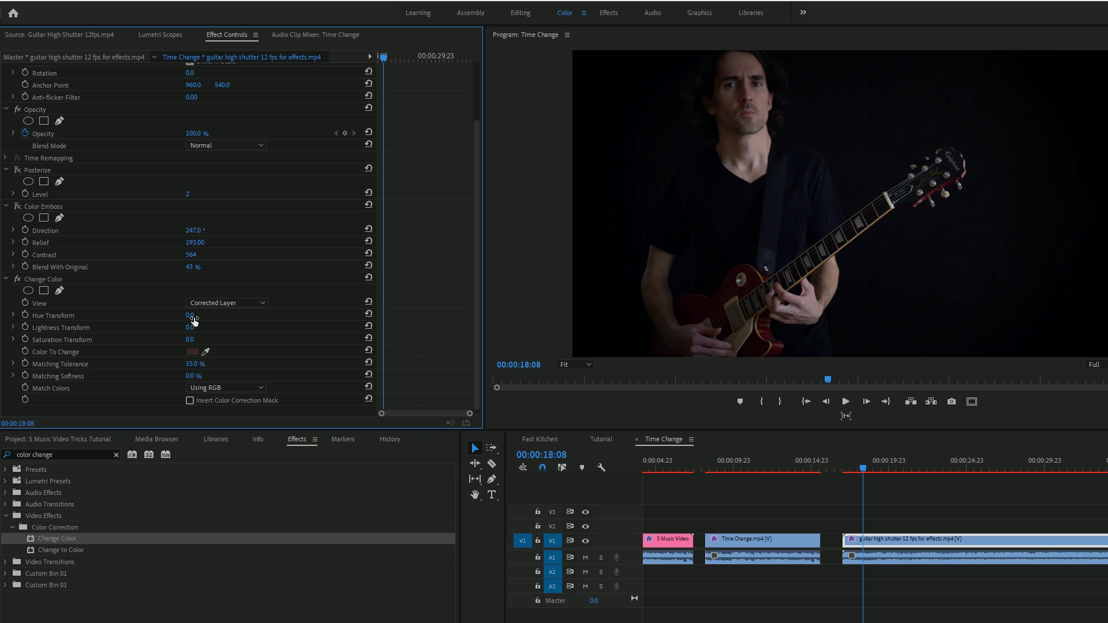
- Set Change Color's Hue Transform to 111.0, Matching Tolerance to 41%, Matching Softness to 66% and Saturation Transform to 19.0
left_click_drag(191, 316, 226, 316)
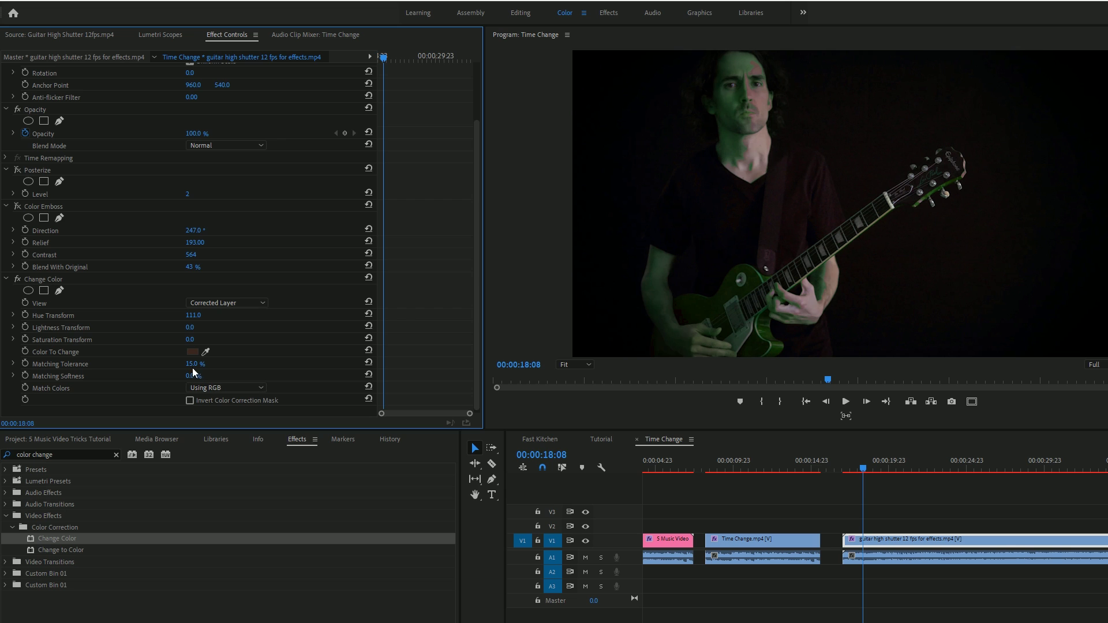
left_click_drag(191, 364, 208, 363)
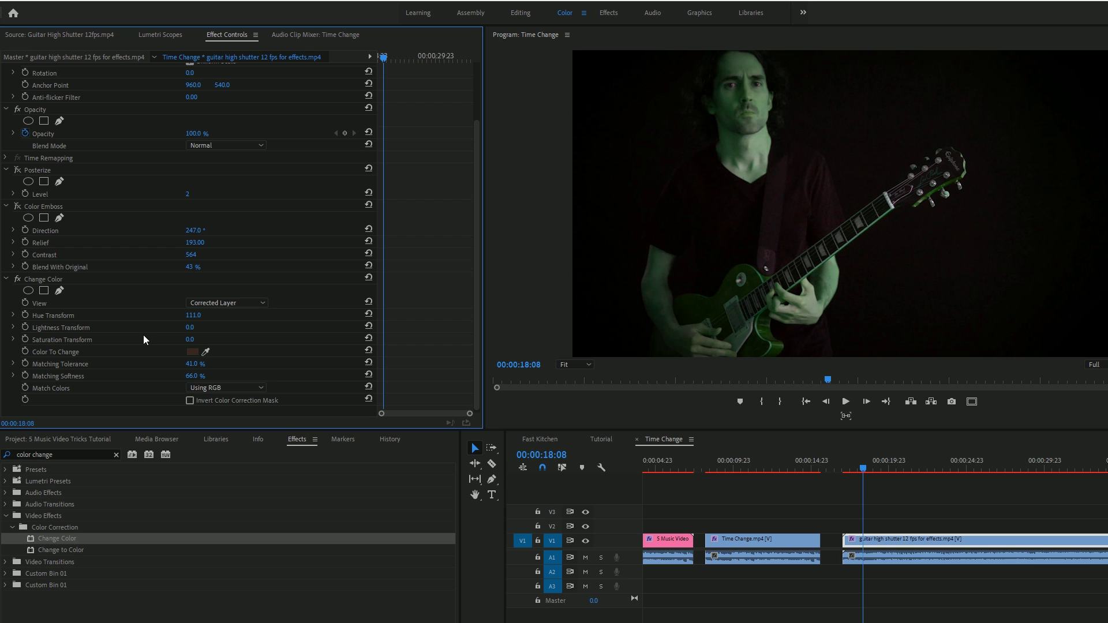
left_click_drag(190, 339, 201, 340)
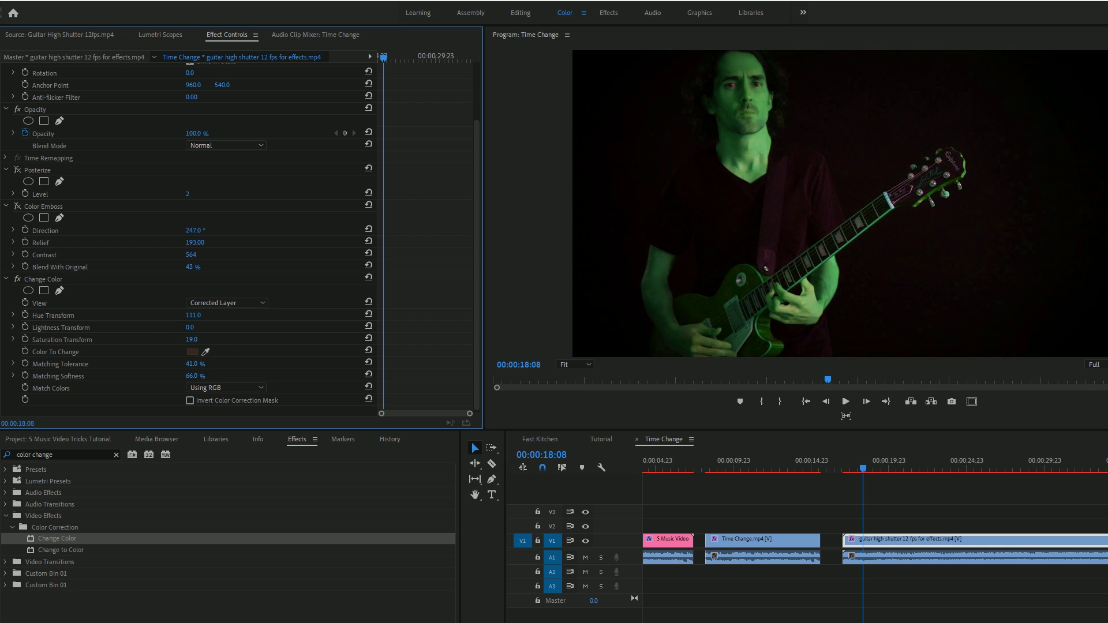
- Keyframe the Hue Transform from 111.0 near the clip's start to a negative value at 00:00:22:23 and preview the colour shift
left_click(12, 316)
left_click(847, 468)
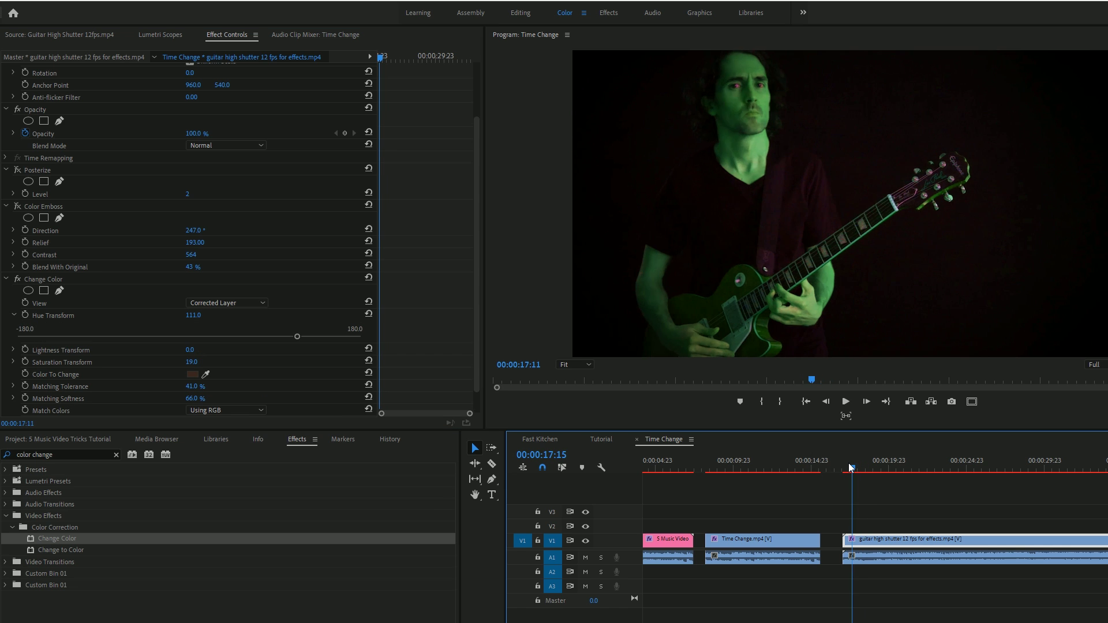
left_click(25, 316)
left_click_drag(844, 471, 936, 476)
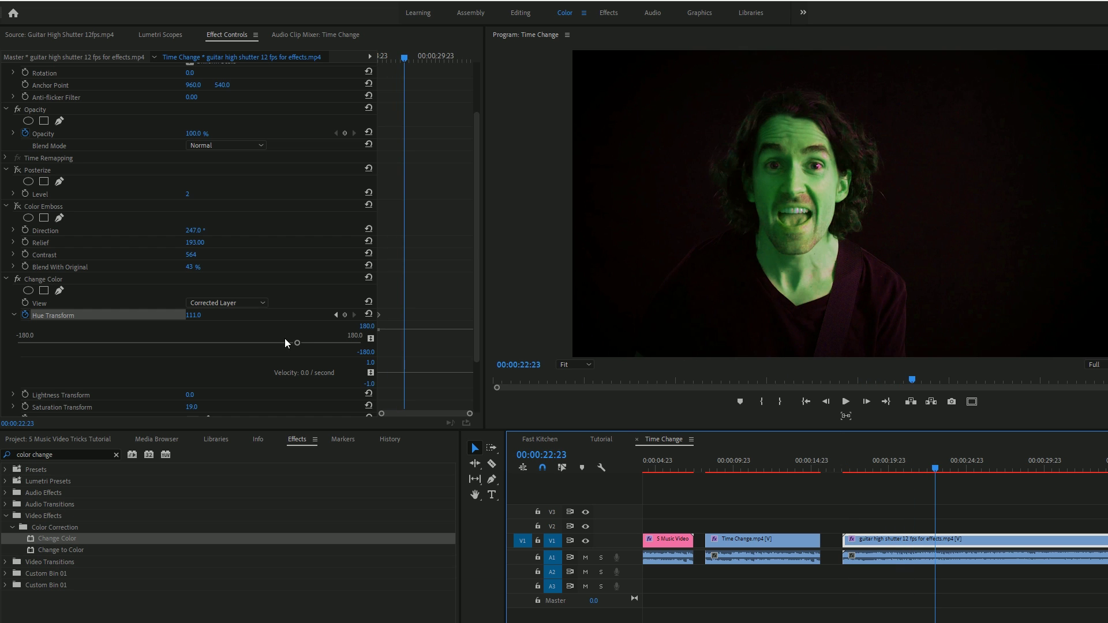
left_click_drag(298, 343, 112, 344)
left_click(850, 471)
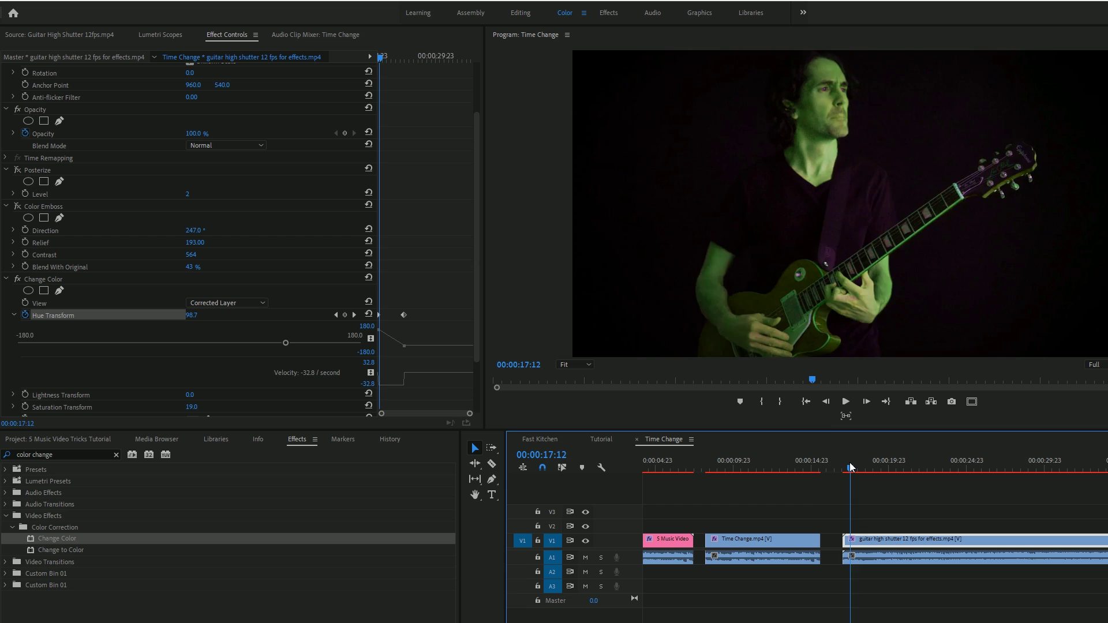
key("space")
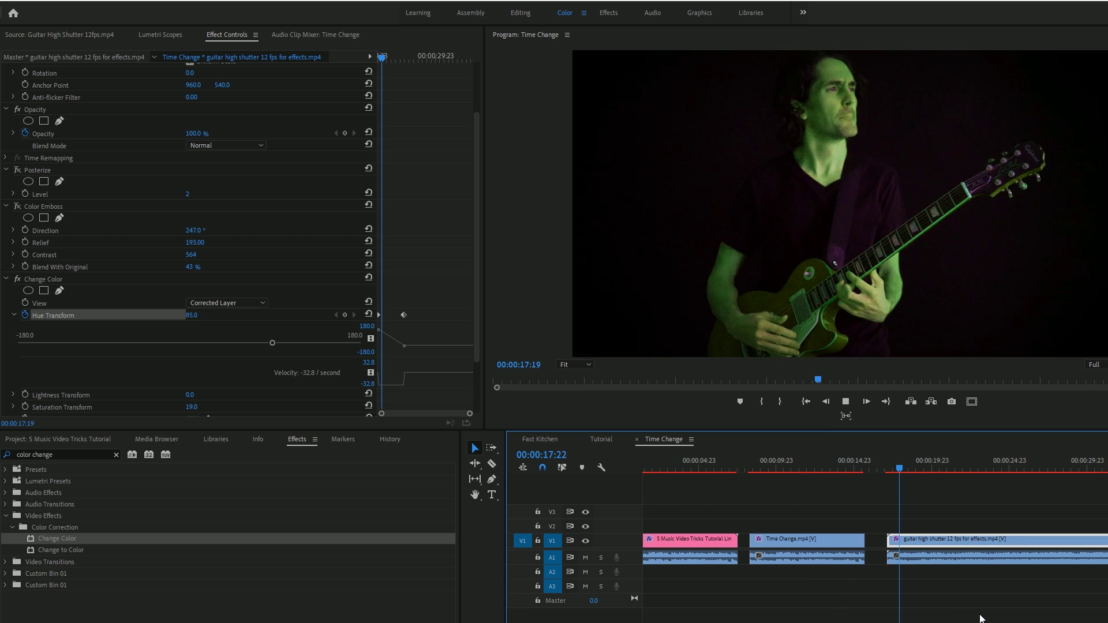
left_click(872, 466)
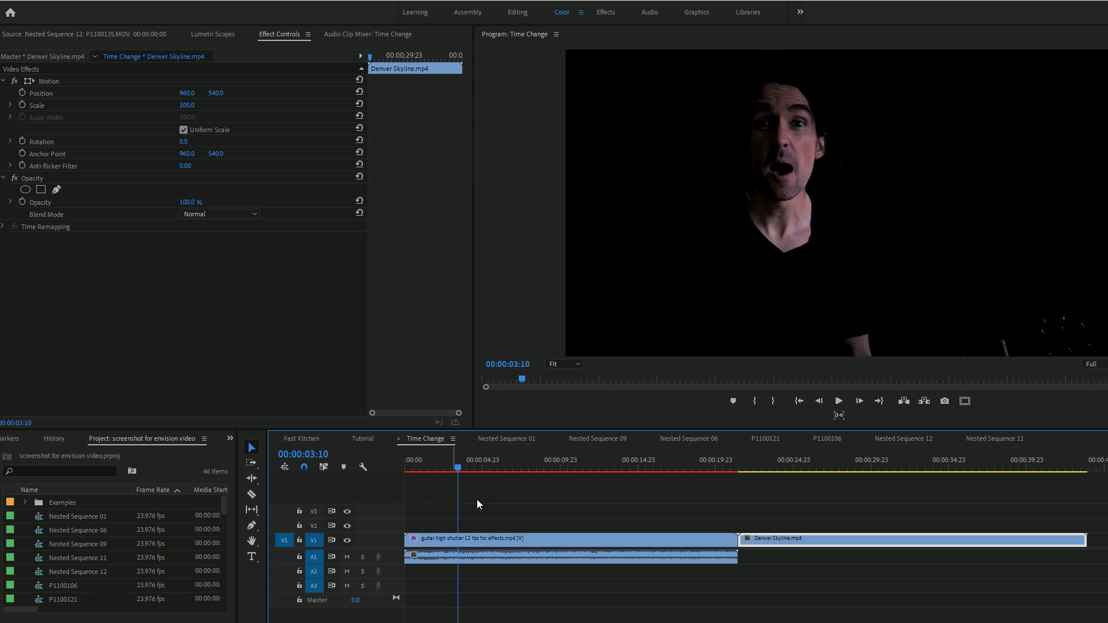
- Preview the Denver Skyline.mp4 clip and move it to V2 above the guitar clip, starting at the sequence's beginning
left_click(758, 463)
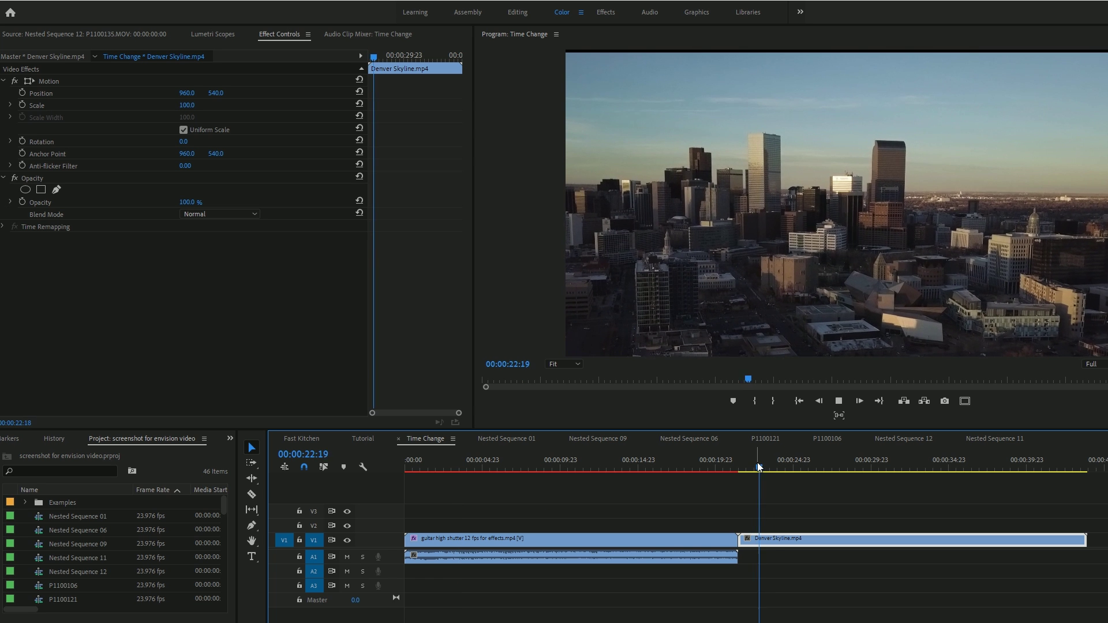
key("space")
left_click_drag(784, 539, 451, 527)
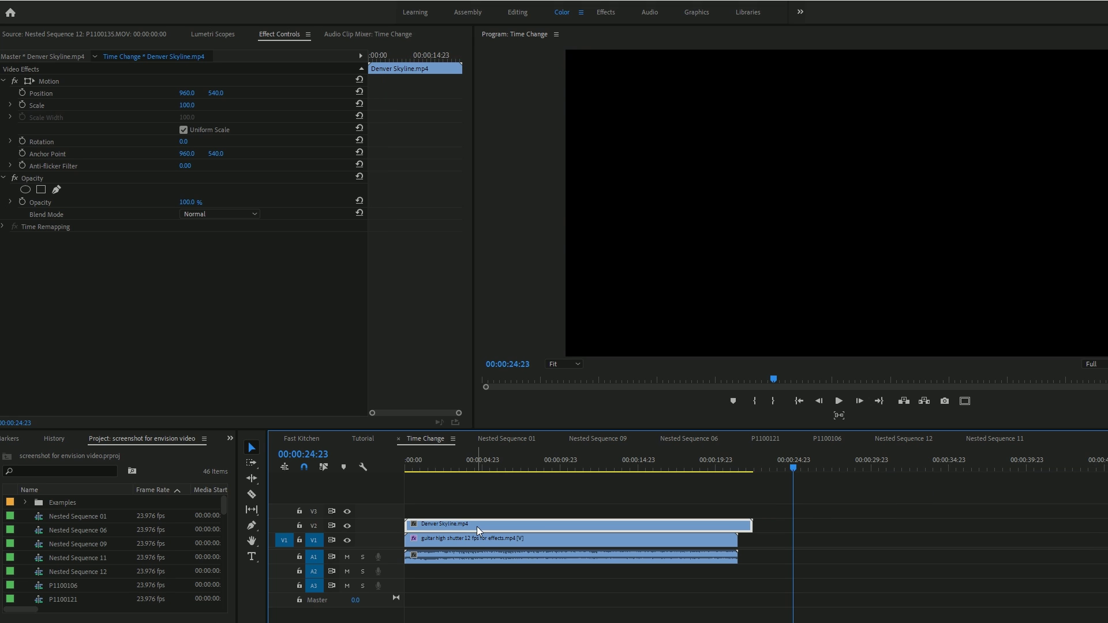
- Set the Denver Skyline.mp4 clip's blend mode to Darker Color and check the overlay on a frame around 00:00:03:16
left_click(216, 213)
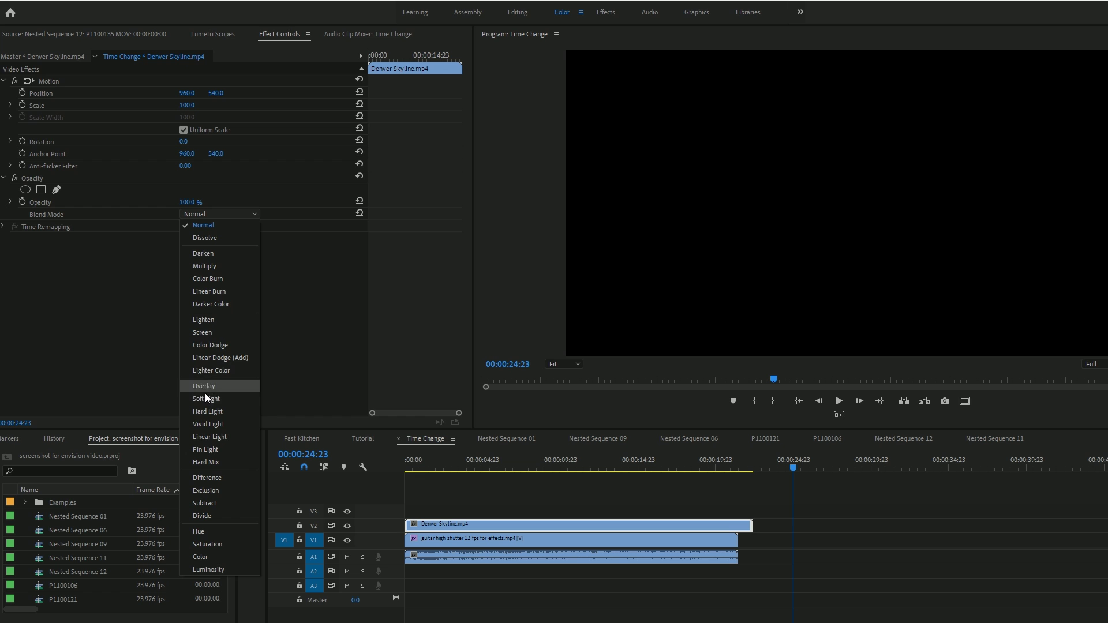
left_click(209, 304)
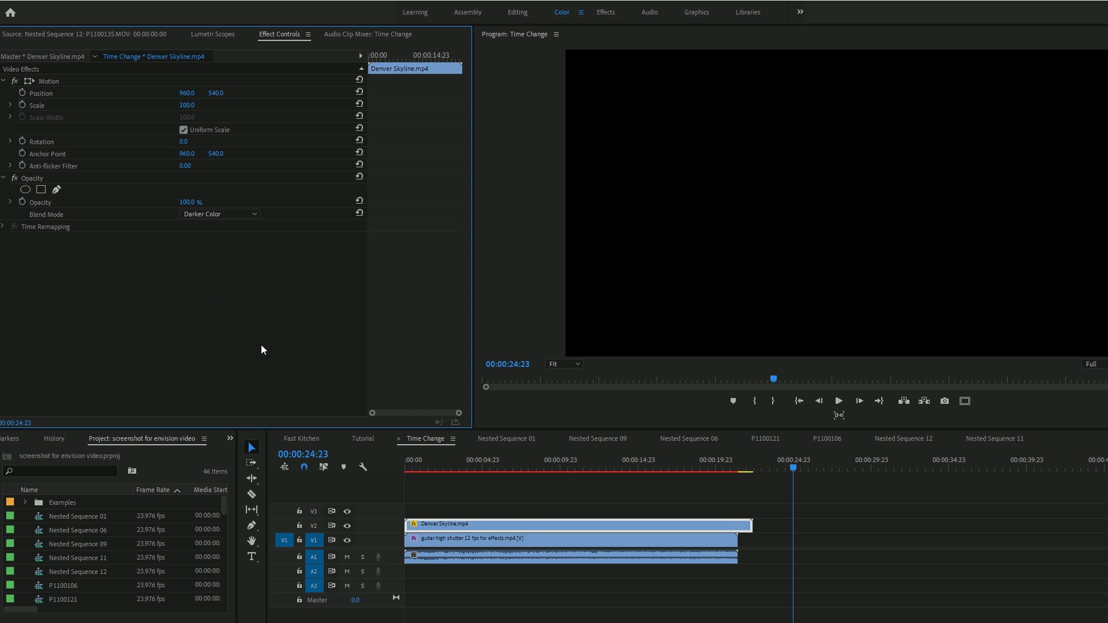
mouse_move(479, 460)
left_mouse_down()
mouse_move(437, 459)
mouse_move(464, 460)
left_mouse_up()
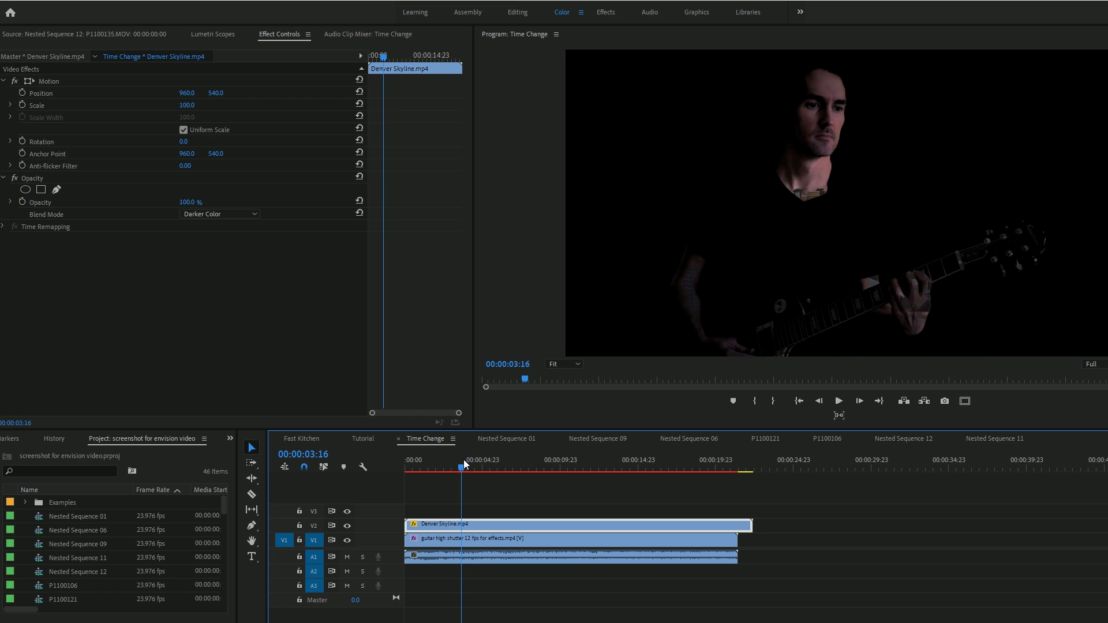
- Try the Difference and Hard Mix blend modes on the Denver Skyline.mp4 clip, then return it to Darker Color
left_click(217, 215)
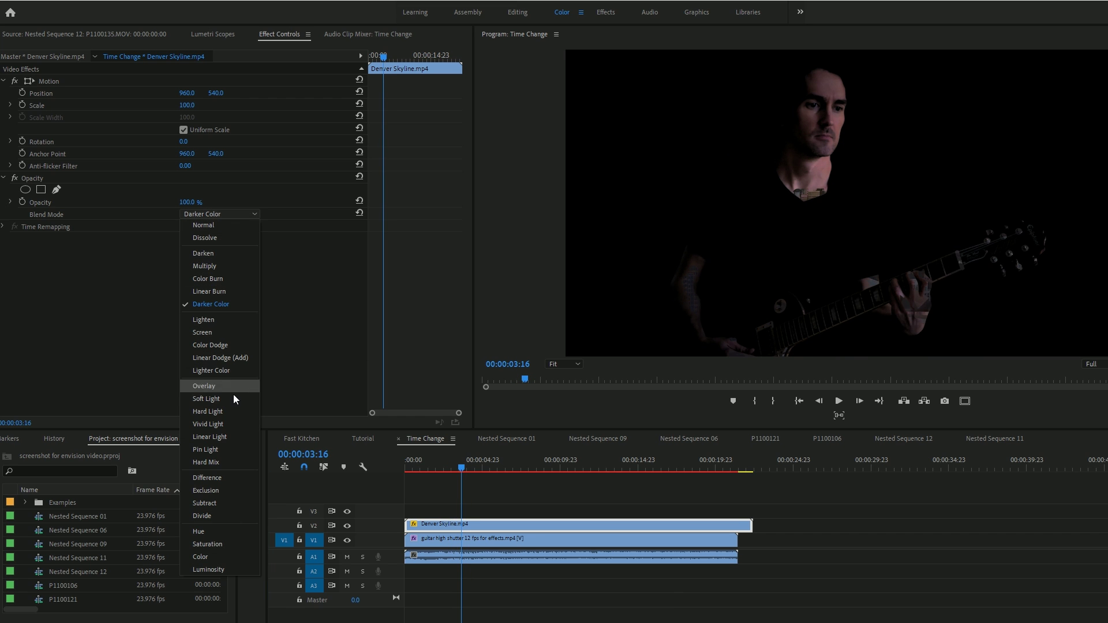
left_click(204, 478)
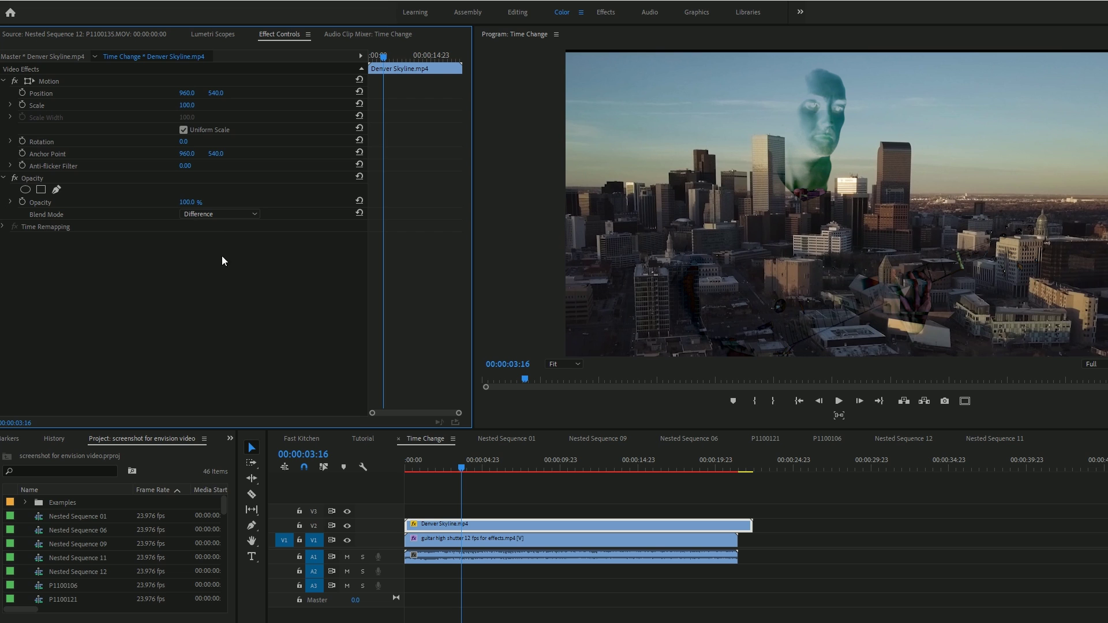
left_click(214, 217)
left_click(208, 450)
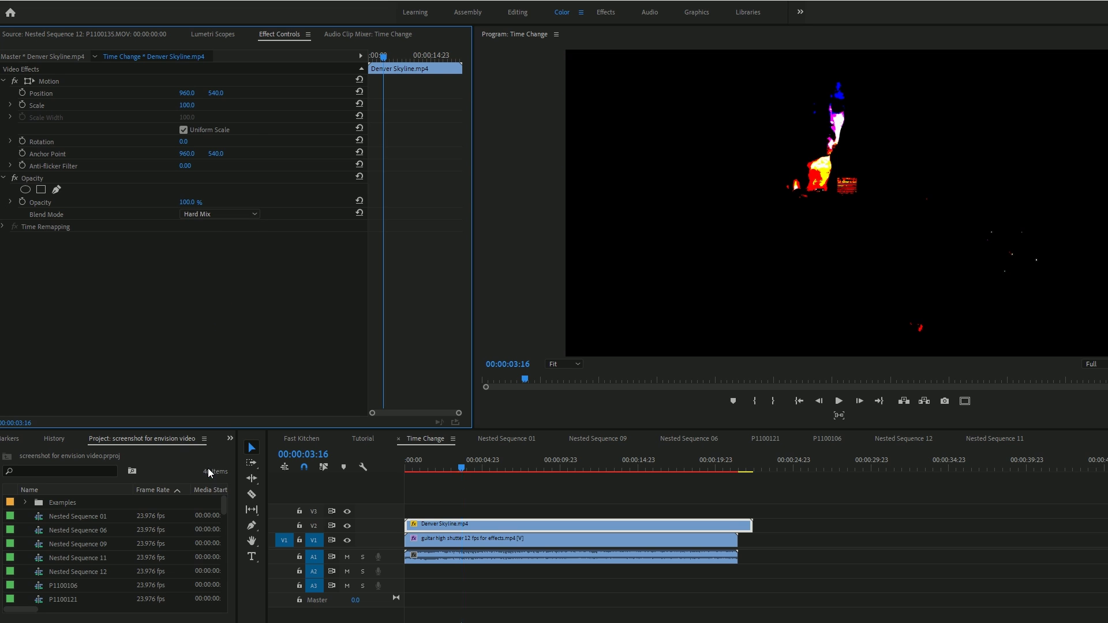
left_click(231, 212)
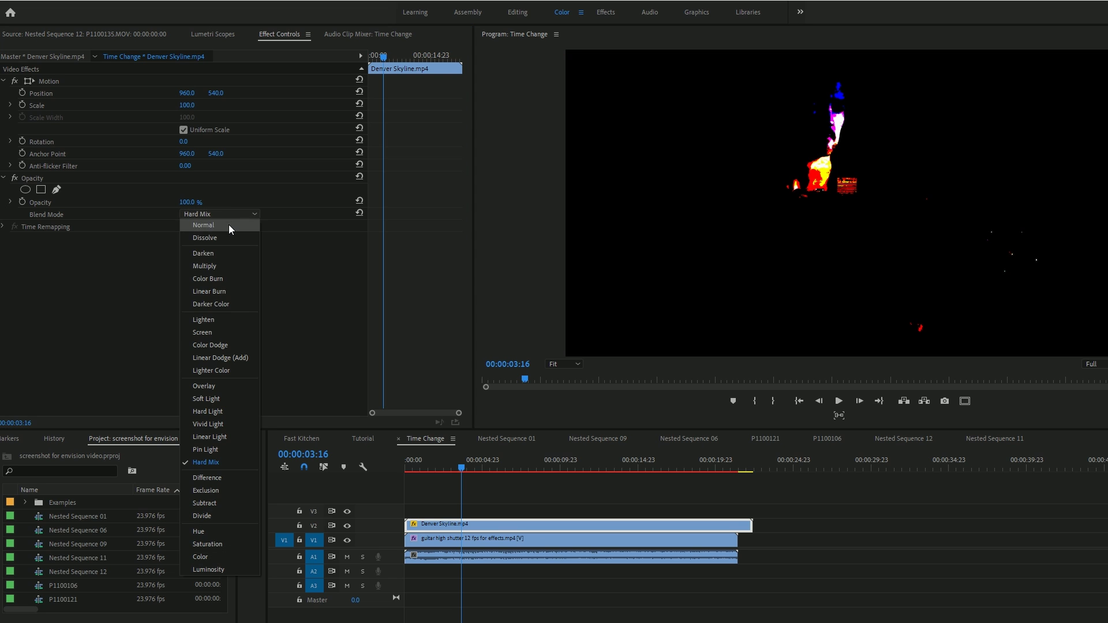
left_click(216, 301)
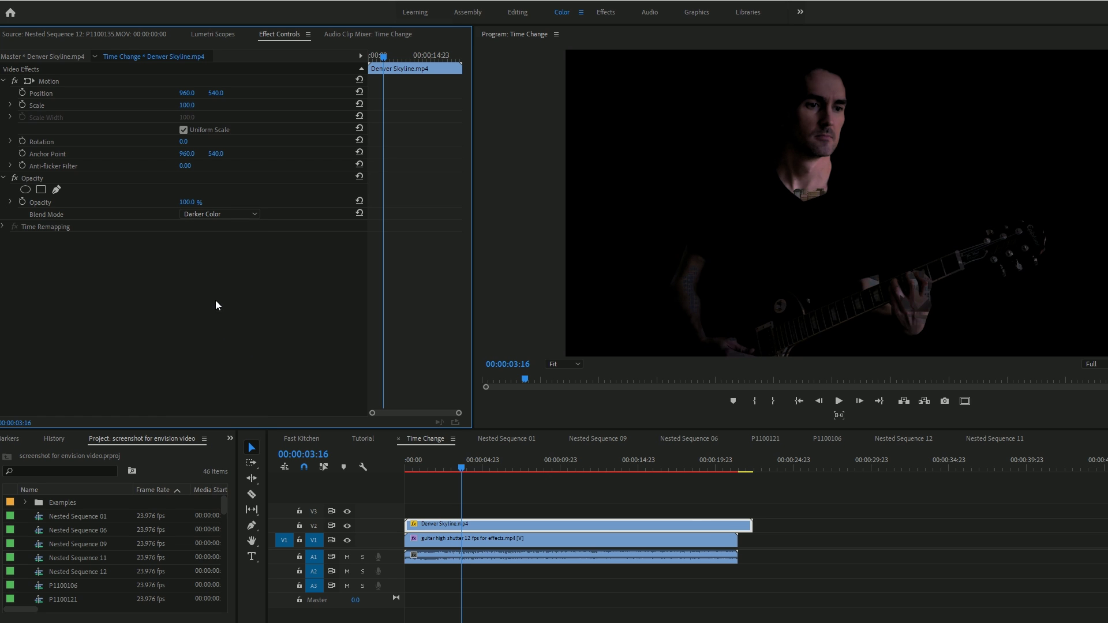
- Set the Denver Skyline.mp4 clip's vertical position to 462, judging it at 00:00:05:00, and play the overlay
left_click_drag(466, 470, 483, 472)
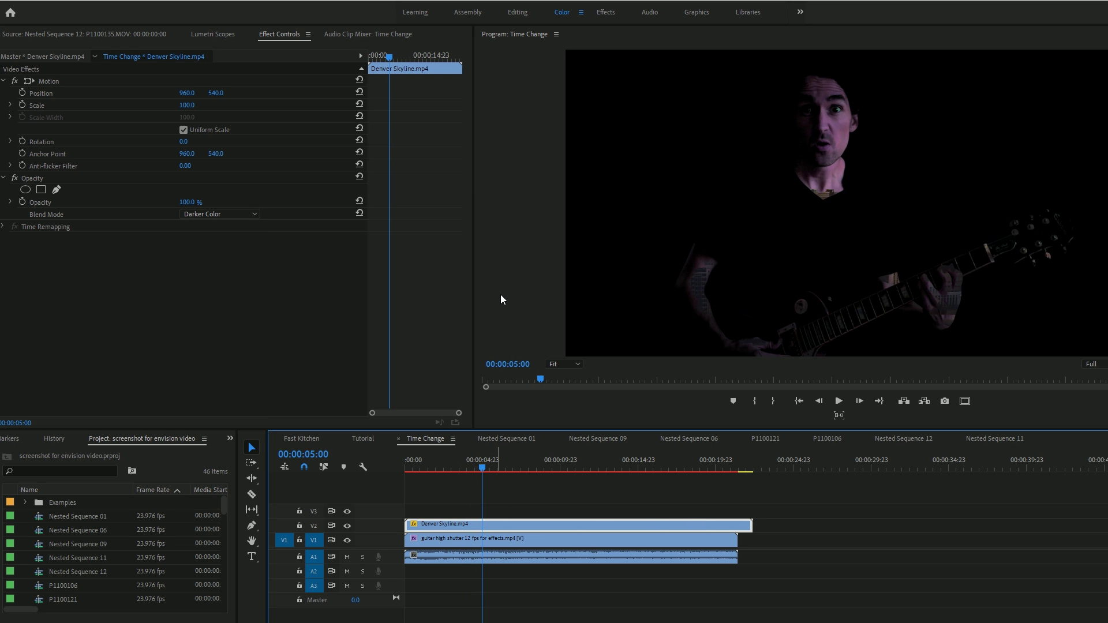
left_click_drag(217, 98, 172, 98)
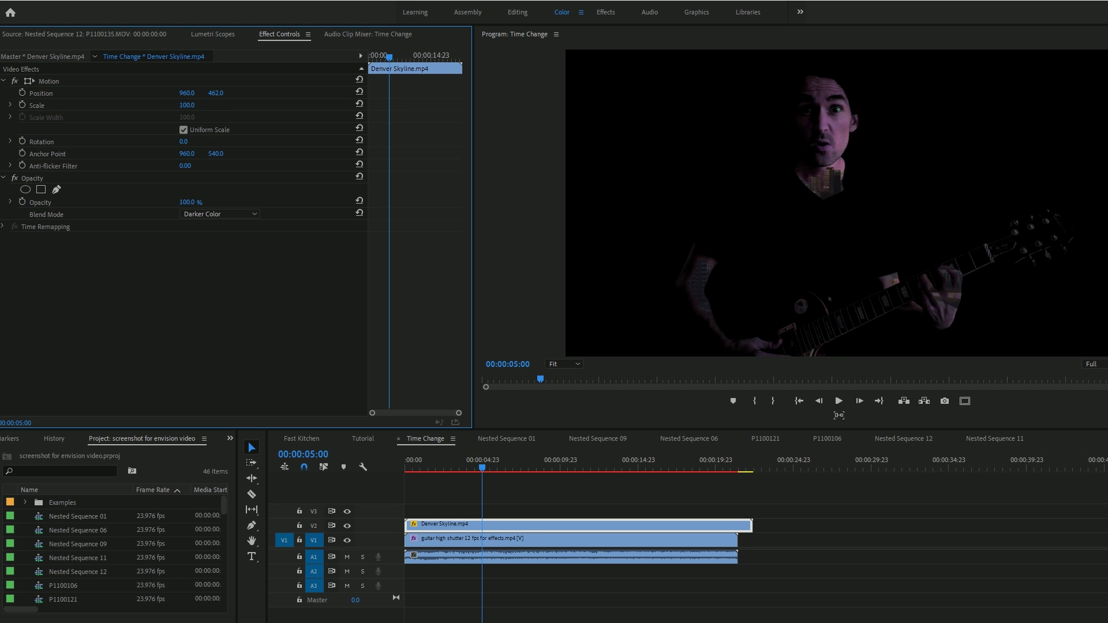
key("space")
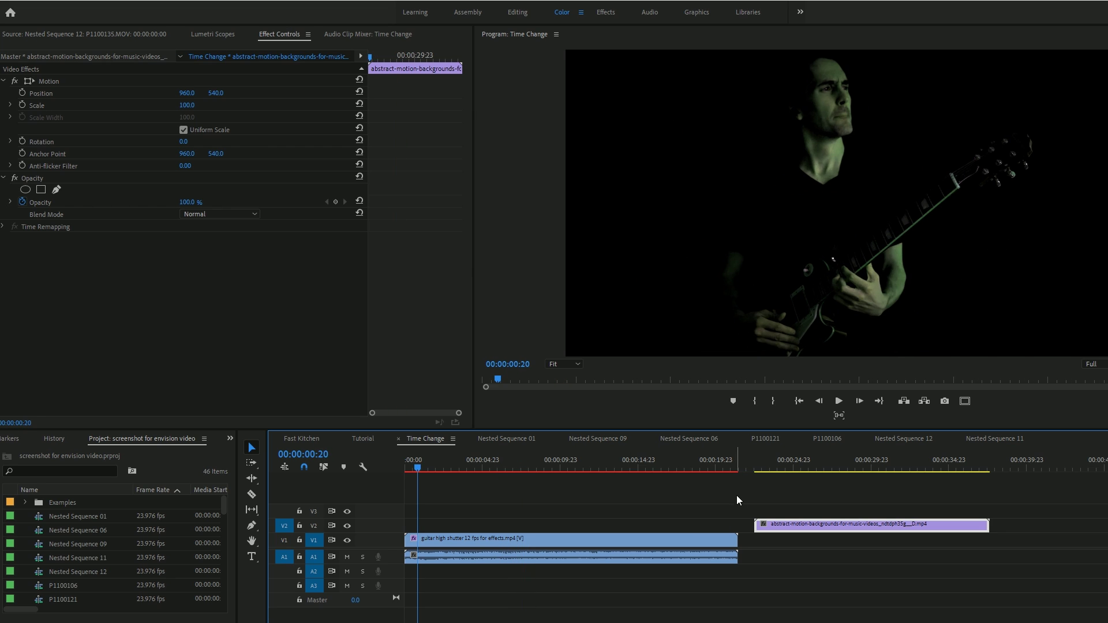
- Preview the abstract motion background clip and move it to the sequence's start on V2, above the guitar clip
left_click(763, 467)
key("space")
scroll(819, 598, "down", 1)
key("space")
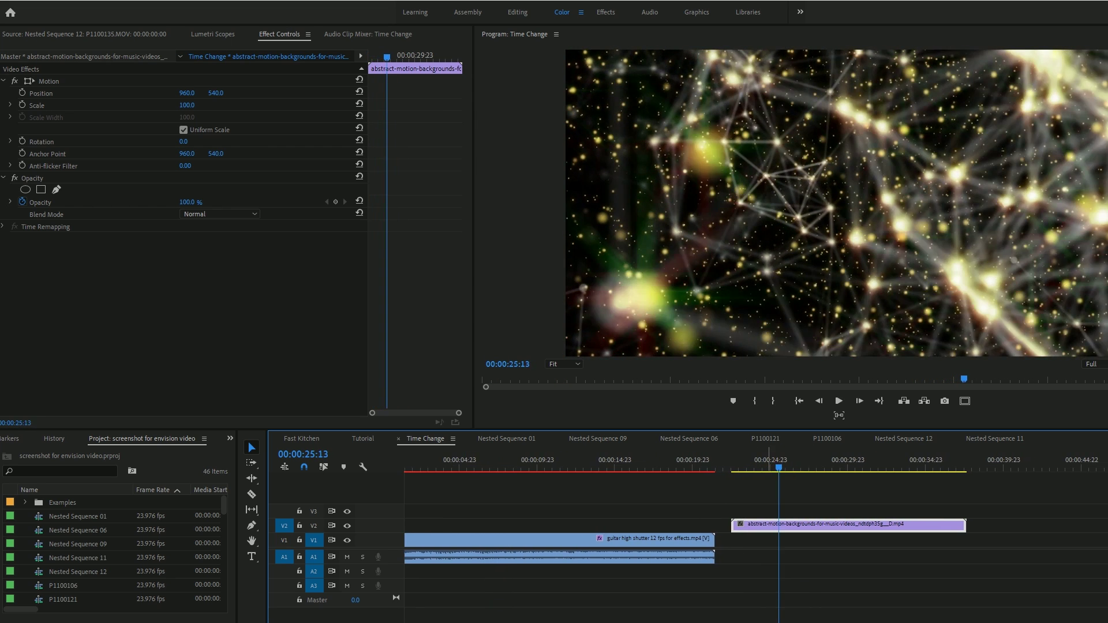
left_click_drag(783, 526, 455, 527)
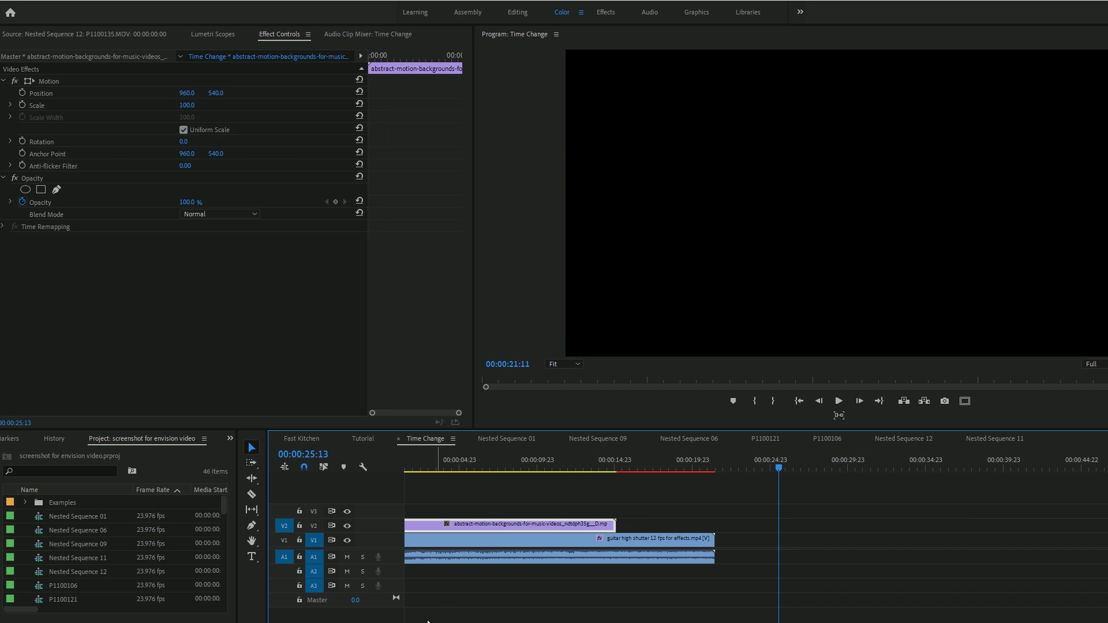
scroll(434, 522, "up", 1)
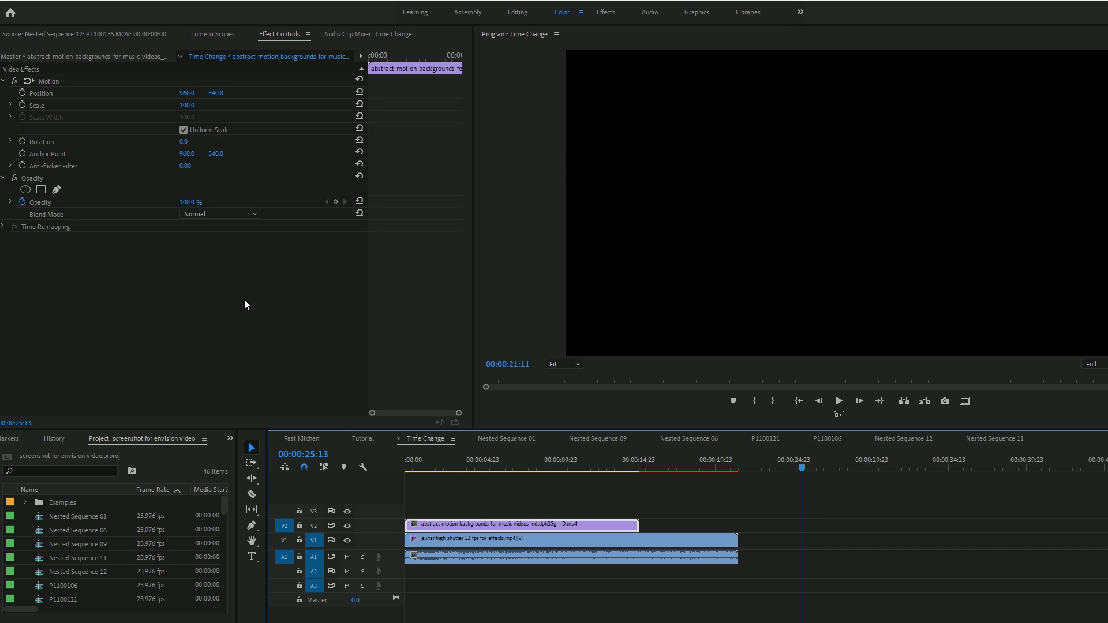
- Set the abstract background's blend mode to Hard Mix and duplicate the guitar clip's video after the original on V1
left_click(227, 214)
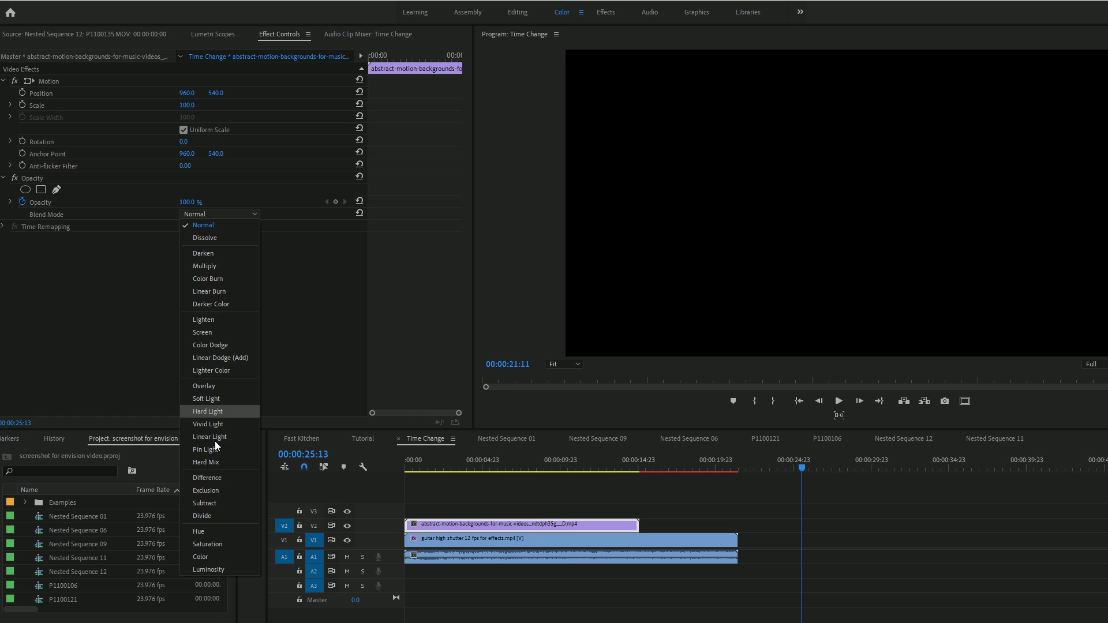
left_click(212, 459)
mouse_move(487, 466)
left_mouse_down()
mouse_move(508, 469)
mouse_move(493, 467)
left_mouse_up()
left_click_drag(527, 544, 877, 542)
- Nest the abstract background with the original guitar clip under the suggested name and place the guitar copy above the nest on V2
left_click(559, 520)
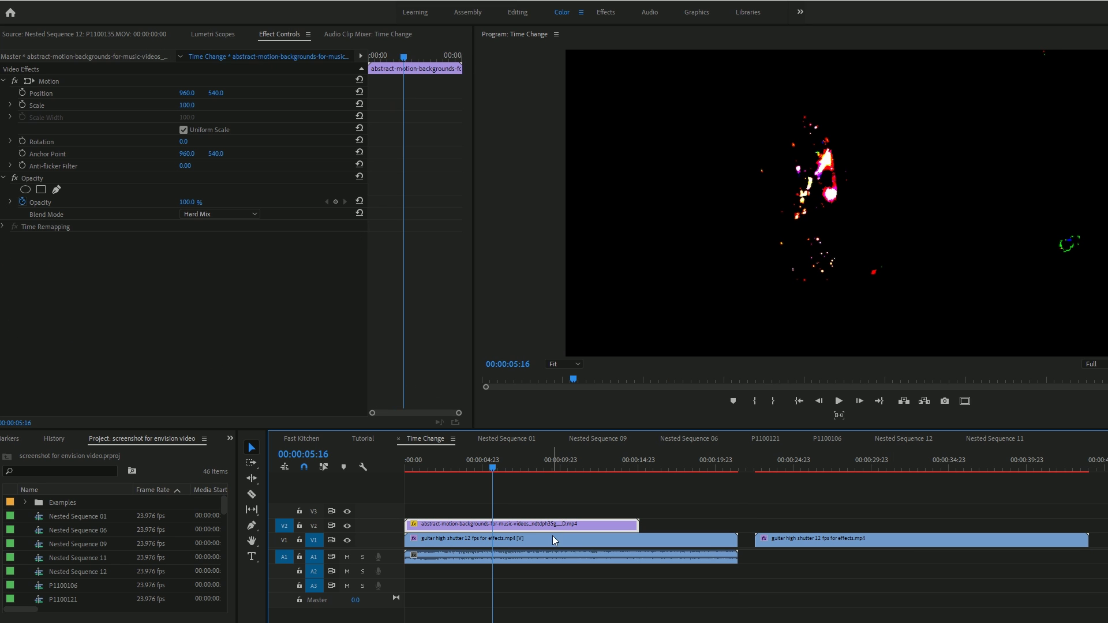
left_click(552, 536, "shift")
right_click(551, 526)
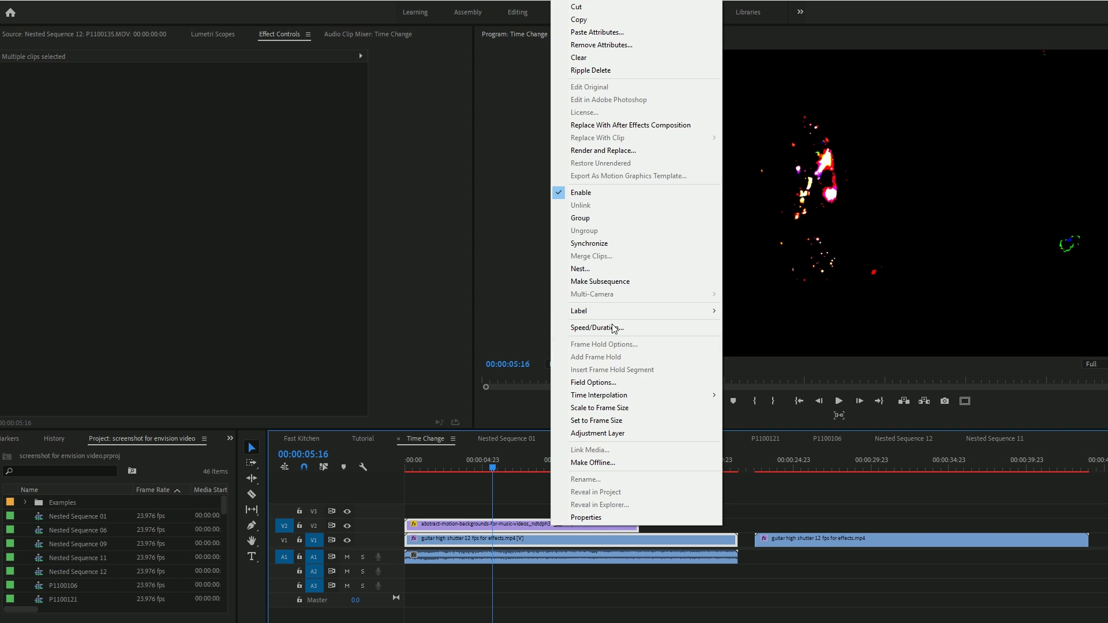
left_click(600, 269)
left_click(577, 330)
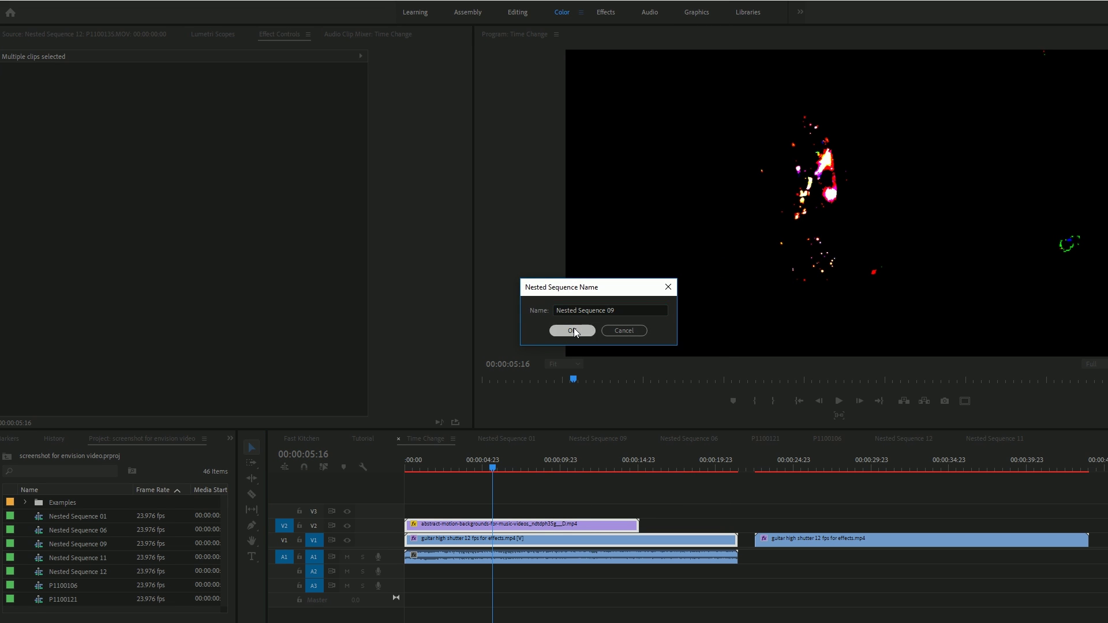
left_click_drag(789, 543, 470, 525)
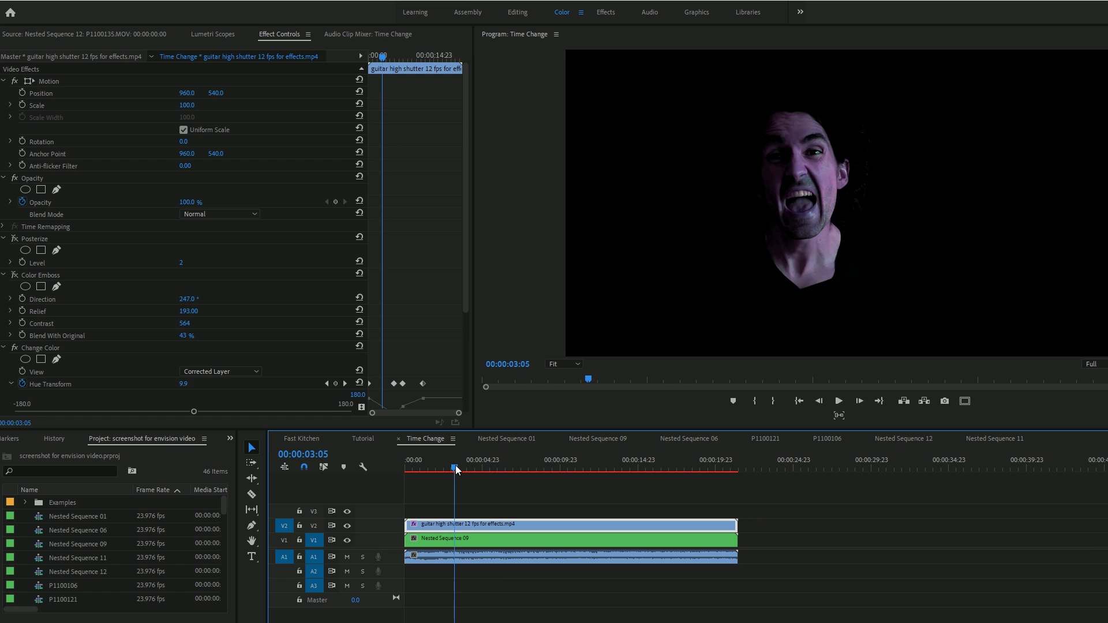
- Set the V2 guitar clip's blend mode to Linear Light and scrub the timeline to check it around 00:00:03:20
left_click(242, 216)
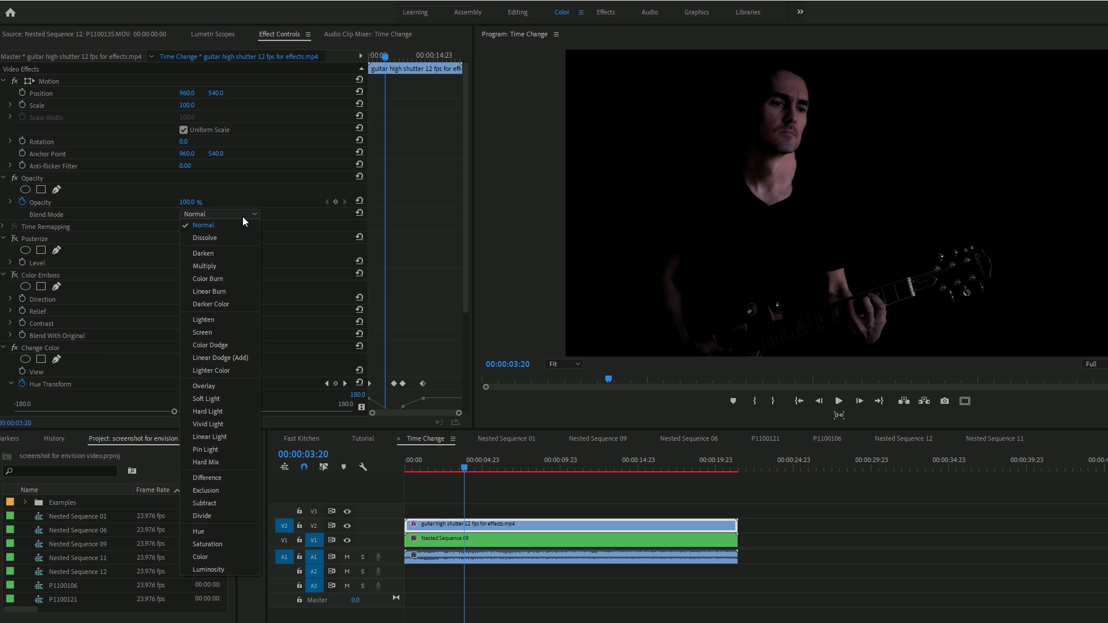
left_click(210, 437)
mouse_move(482, 469)
left_mouse_down()
mouse_move(521, 469)
mouse_move(466, 468)
left_mouse_up()
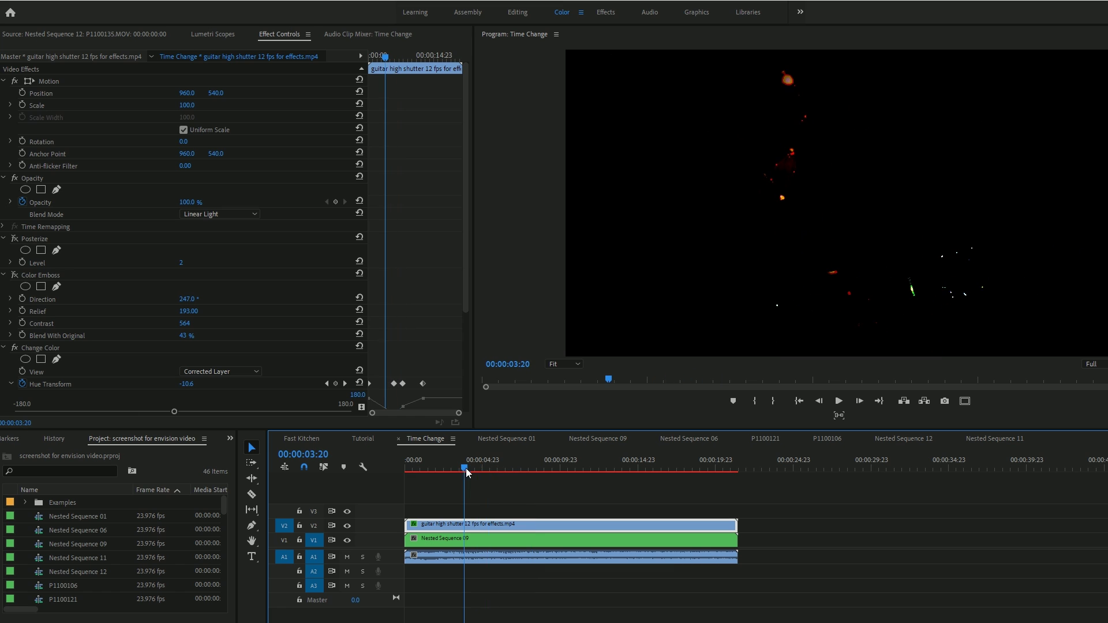
- Nest the guitar clip on V2 together with Nested Sequence 09 under the suggested name
left_click(485, 541, "shift")
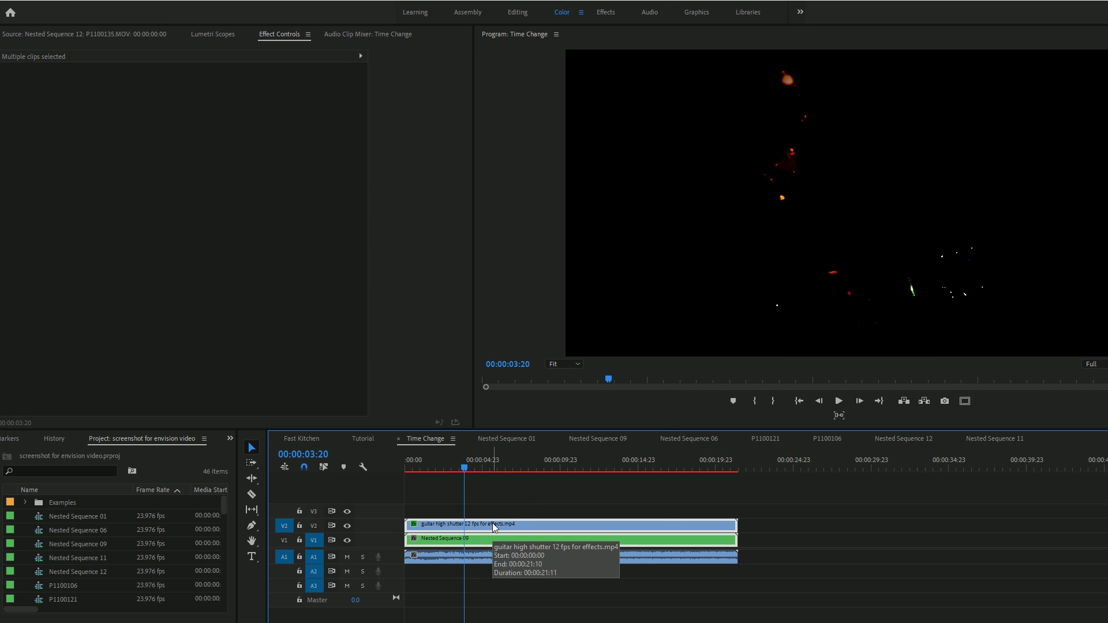
right_click(495, 528)
left_click(564, 393)
left_click(570, 333)
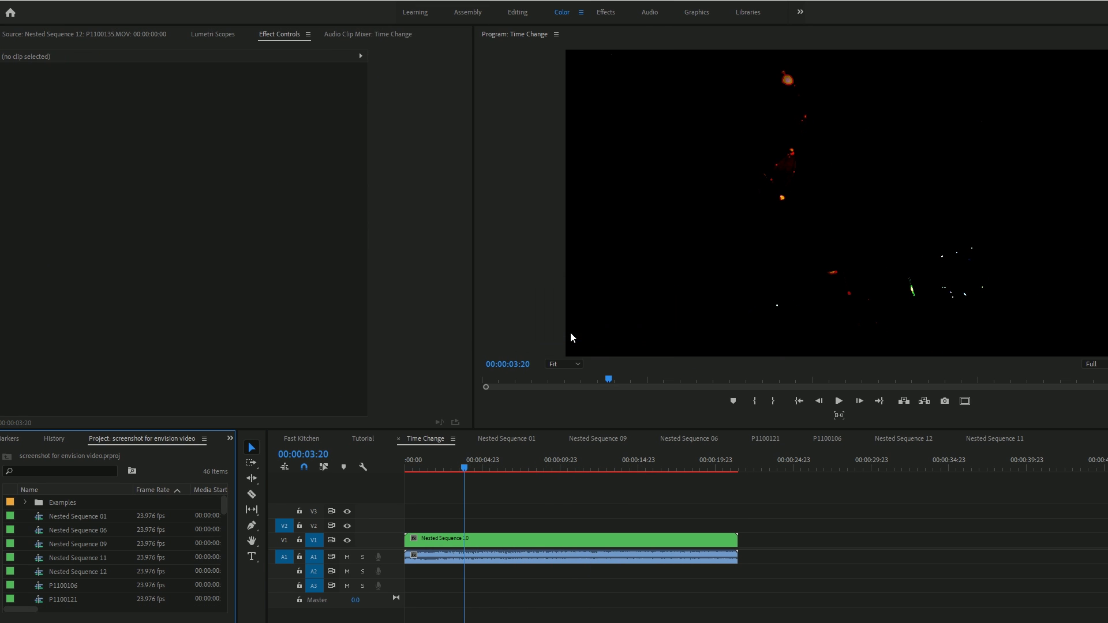
- Place the new nest on V2 above a copy of the guitar clip on V1 and set the nest's blend mode to Overlay
left_click_drag(508, 541, 507, 526)
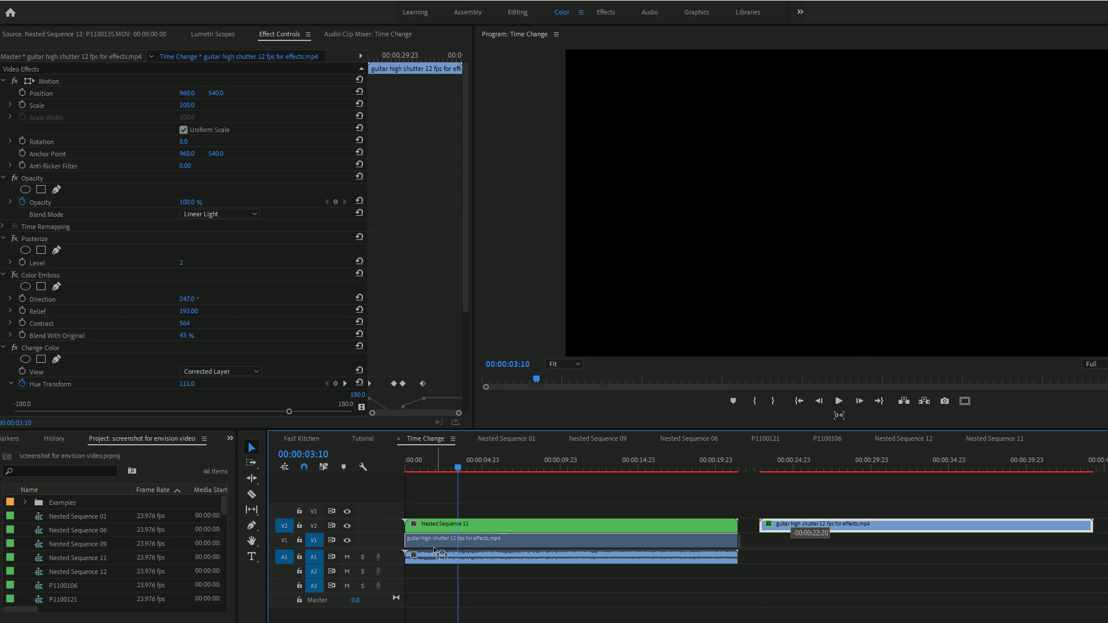
left_click_drag(438, 549, 437, 542)
left_click(434, 521)
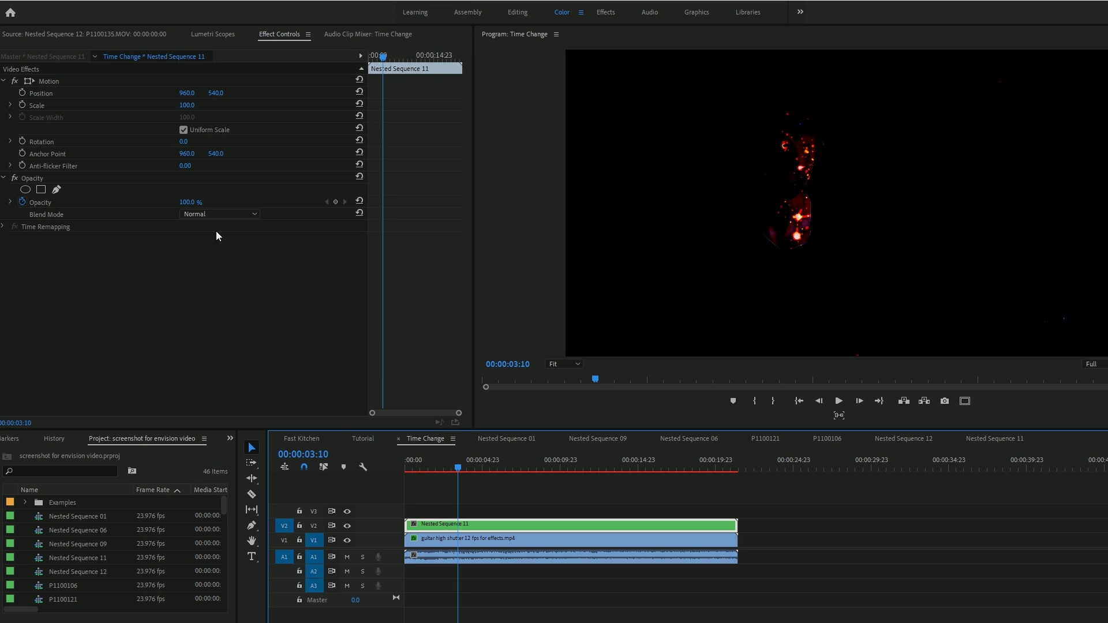
left_click(233, 213)
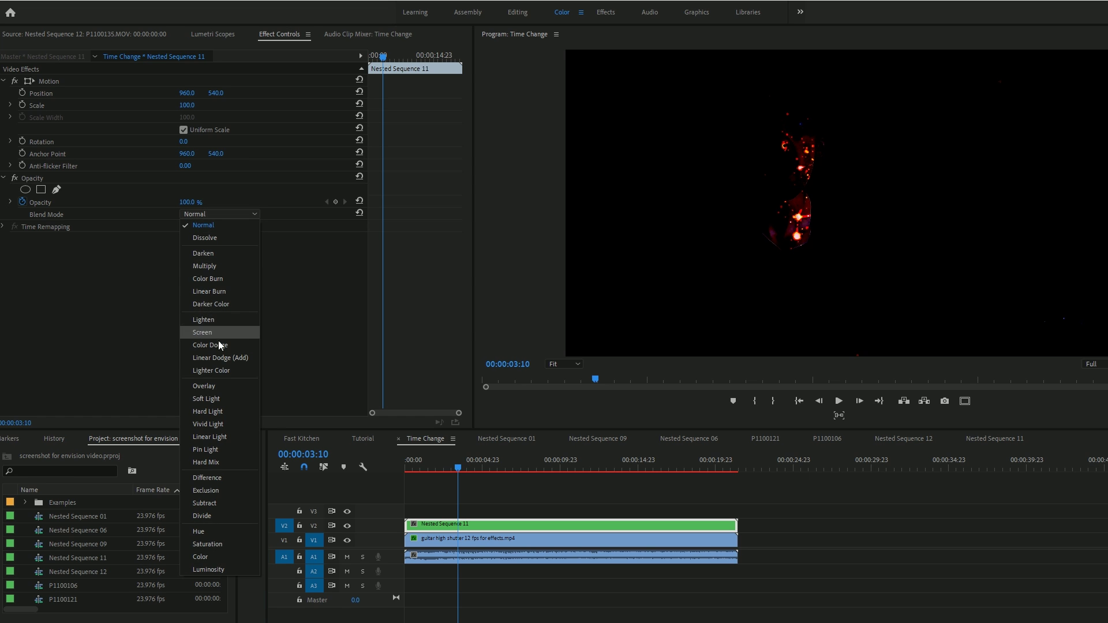
left_click(210, 387)
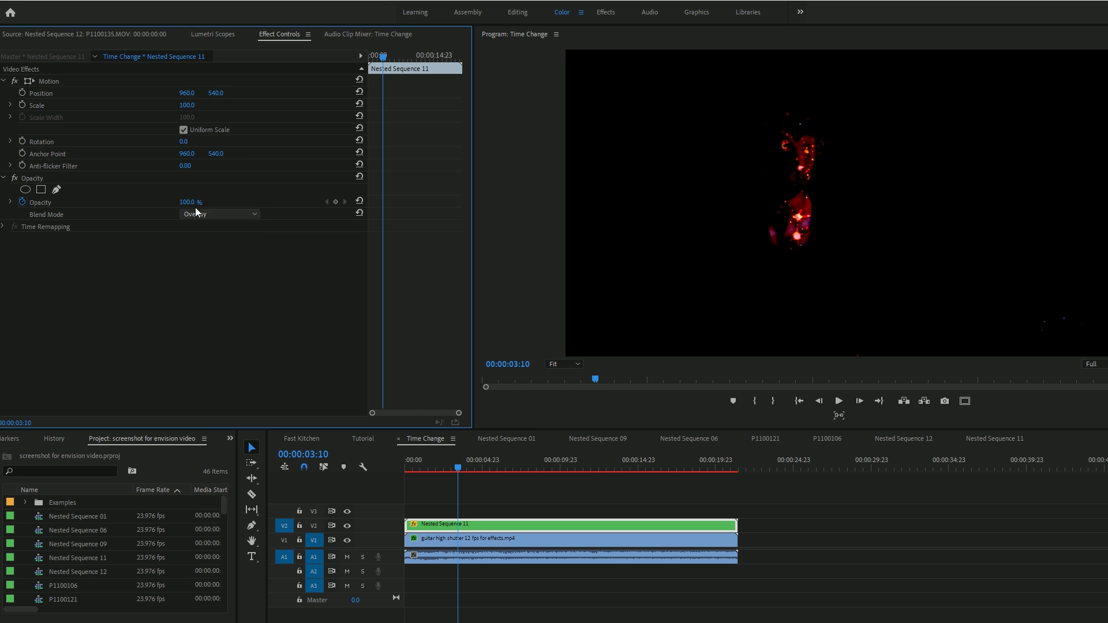
- Turn off opacity keyframing on the nest, lower its opacity and play the blend from near the sequence's start
left_click(26, 206)
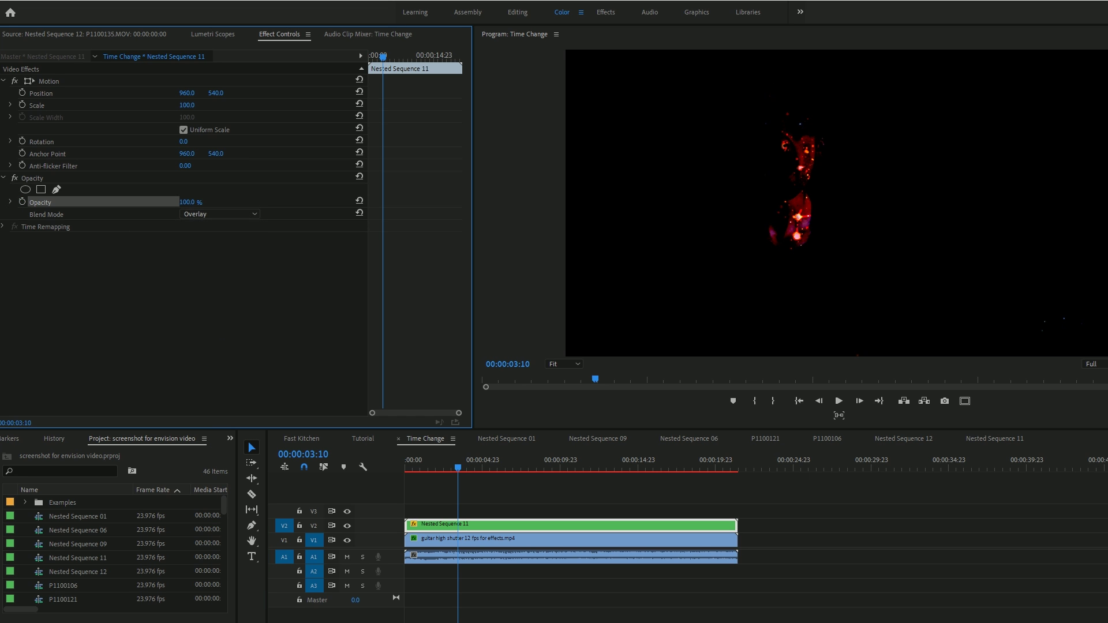
left_click_drag(188, 202, 176, 202)
left_click(411, 463)
key("space")
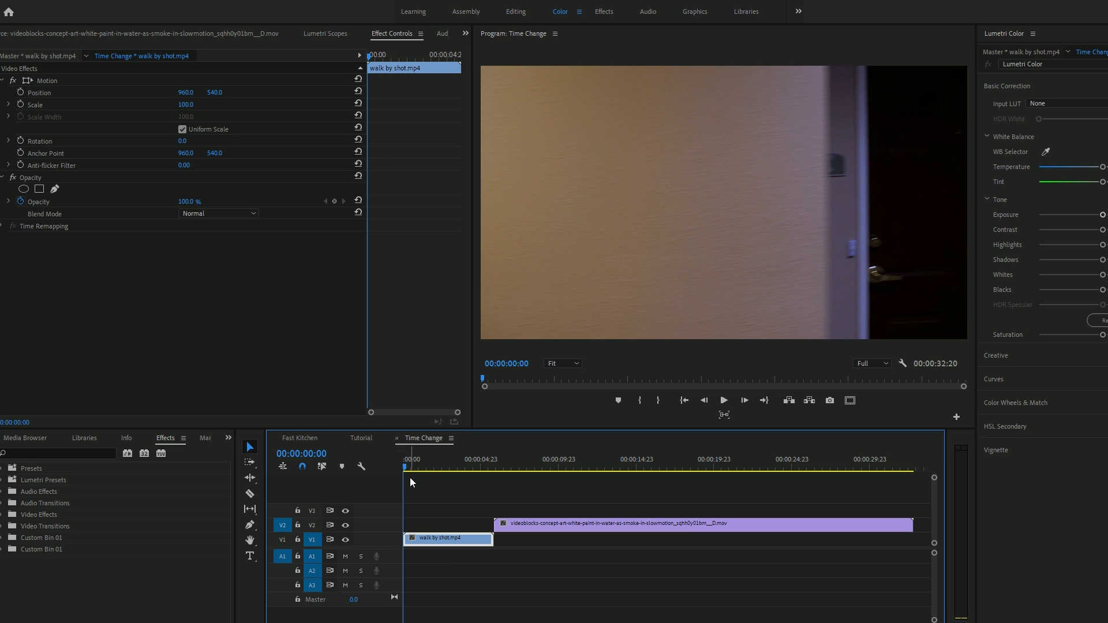
- Preview walk by shot.mp4 and the white paint-in-water clip that follows it on V2
key("space")
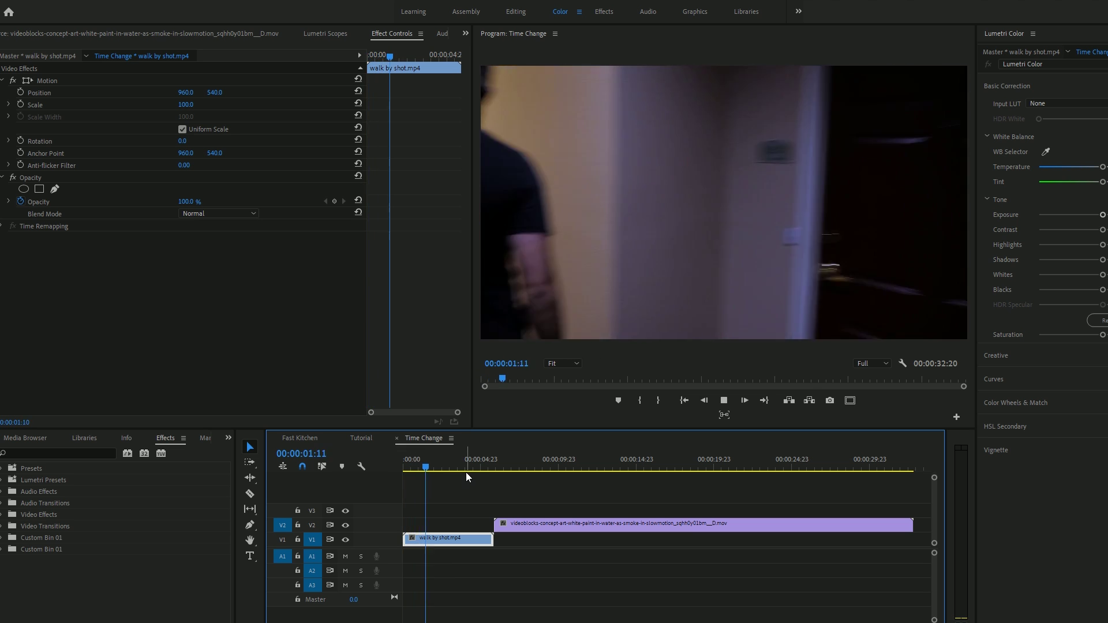
left_click(506, 465)
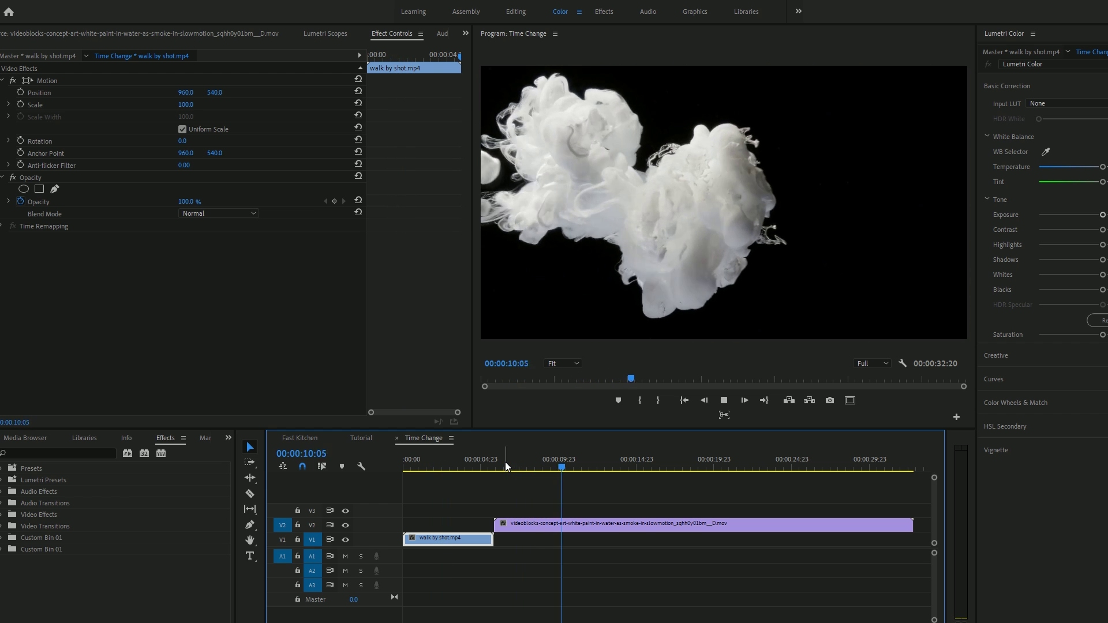
key("space")
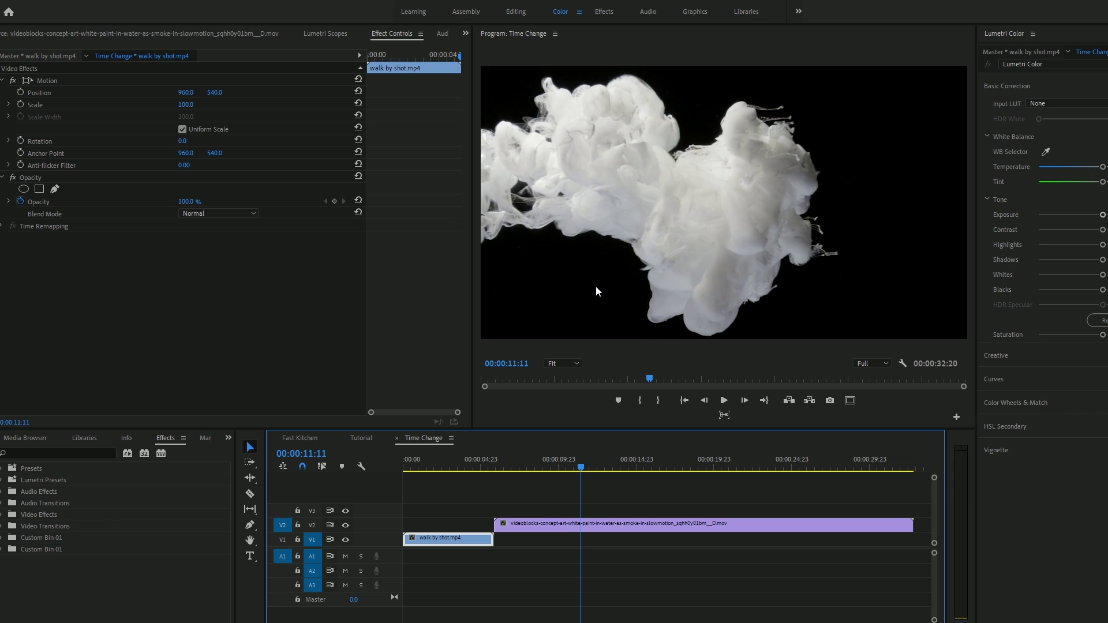
- Move the white paint clip to the sequence's start on V2, above walk by shot.mp4, and park the playhead at 00:00:01:12
left_click(551, 525)
left_click_drag(552, 525, 460, 525)
left_click(434, 460)
mouse_move(434, 458)
left_mouse_down()
mouse_move(469, 467)
mouse_move(428, 467)
left_mouse_up()
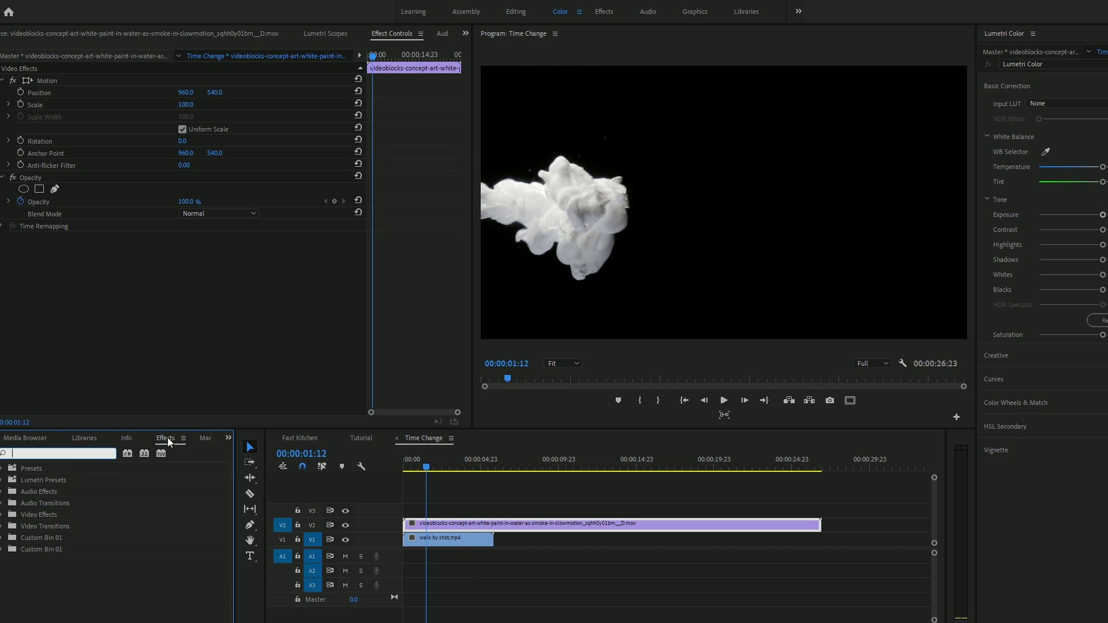
- Apply Set Matte to walk by shot.mp4, taking the matte from Video 2 and using Luminance for the matte
type("set matte")
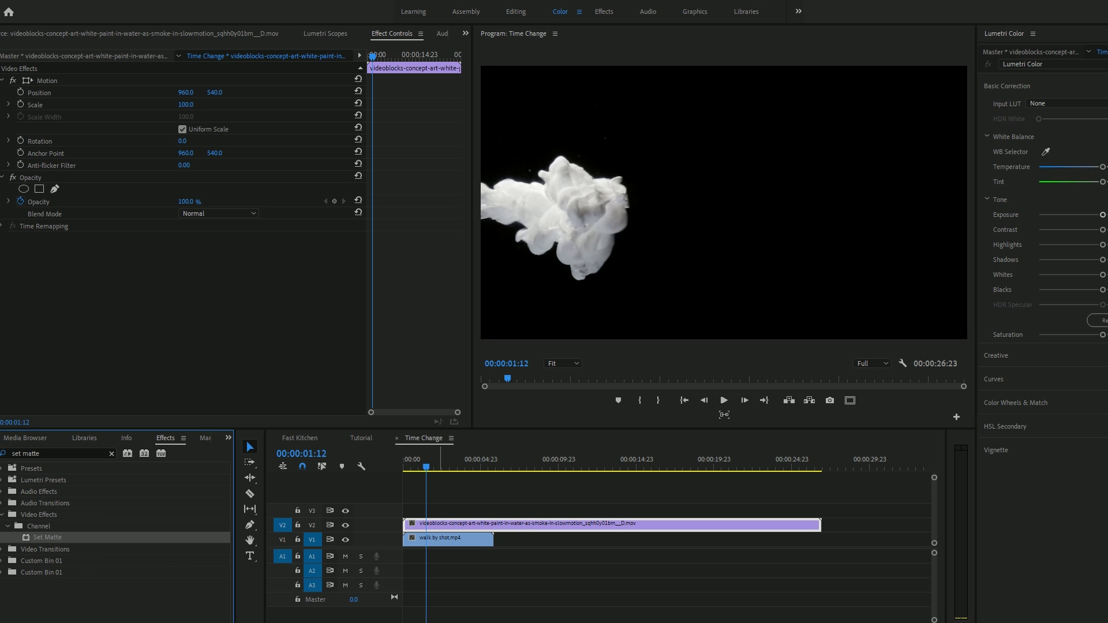
left_click_drag(47, 537, 448, 542)
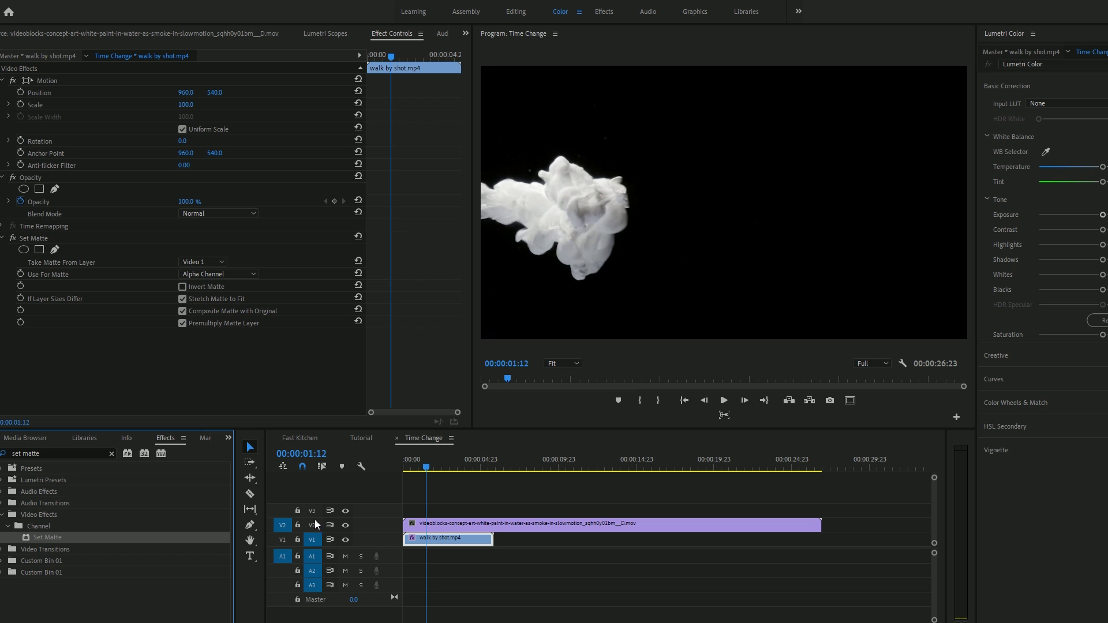
left_click(217, 263)
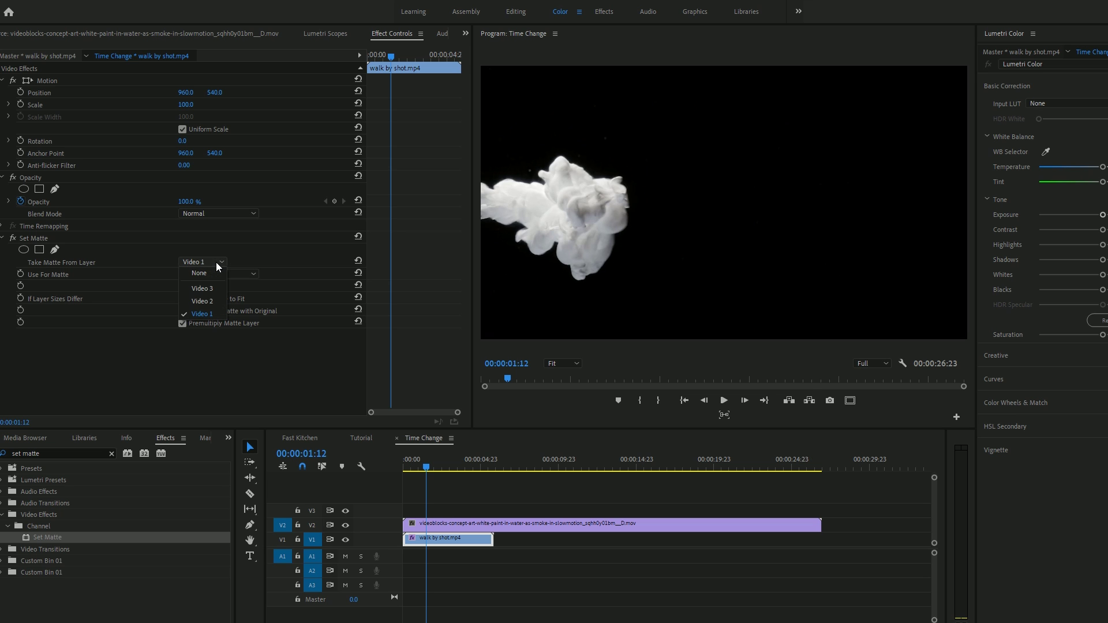
left_click(206, 299)
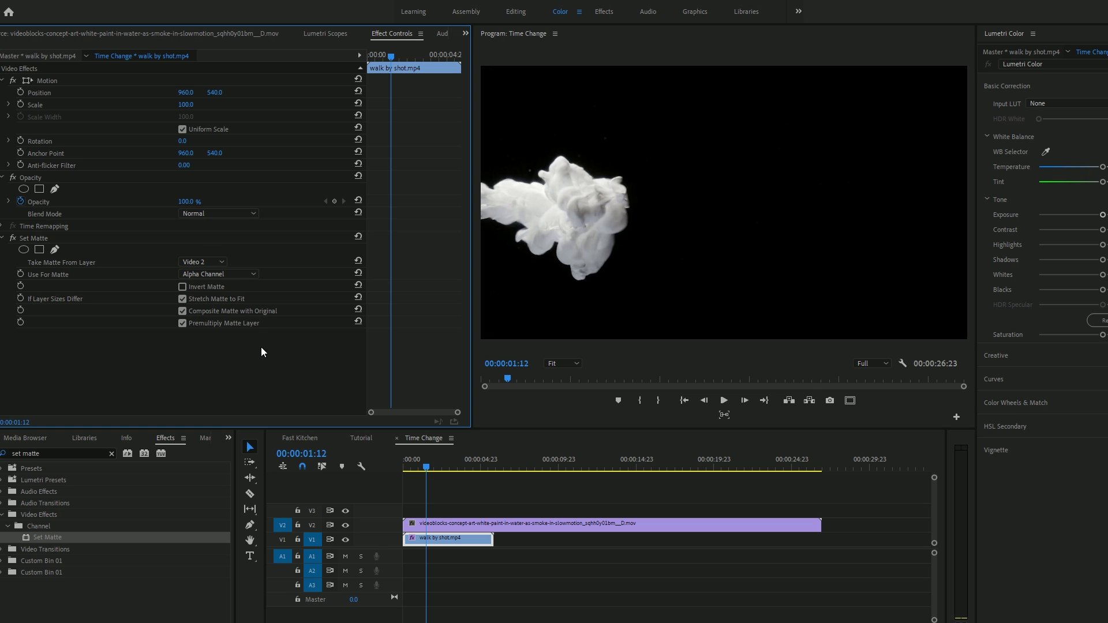
left_click(227, 275)
left_click(217, 334)
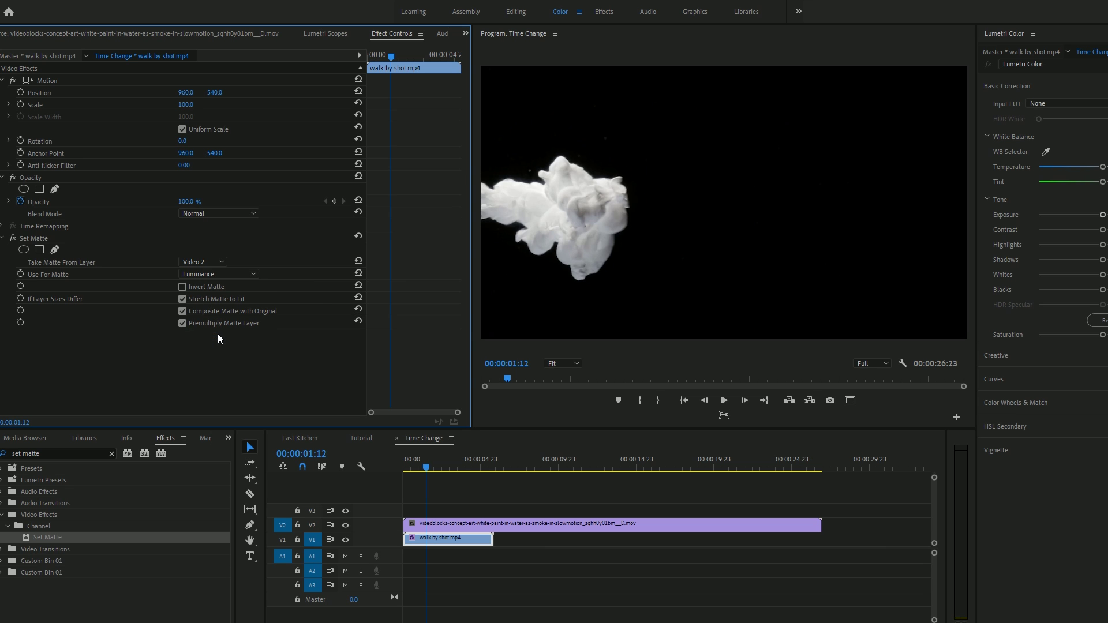
- Disable the white paint clip on V2, then play and scrub the matted walk by shot
left_click(442, 522)
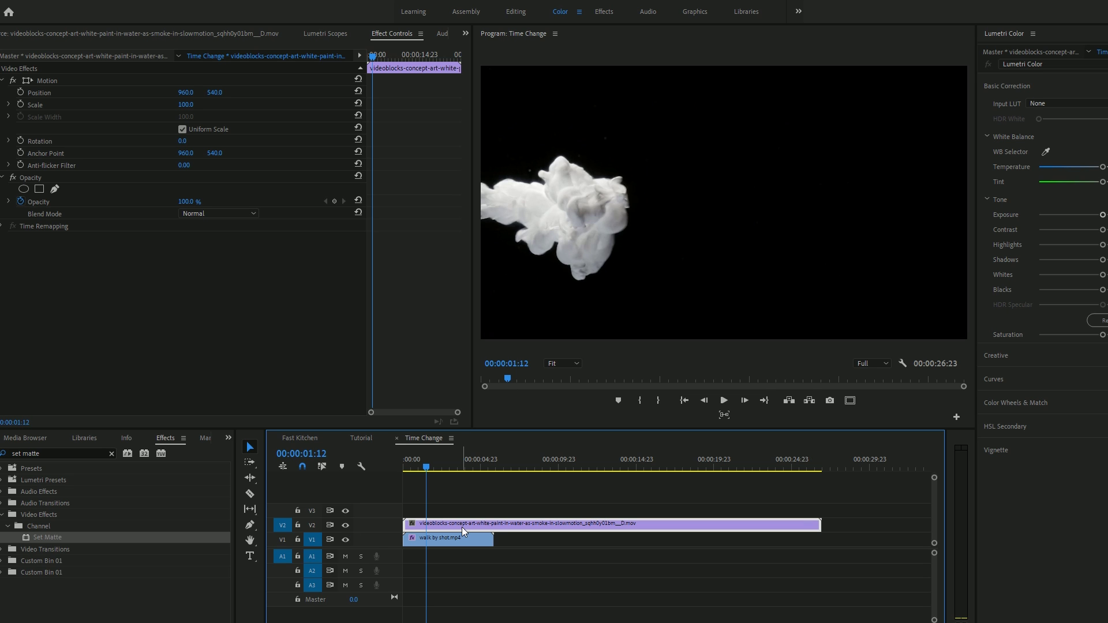
key("shift+e")
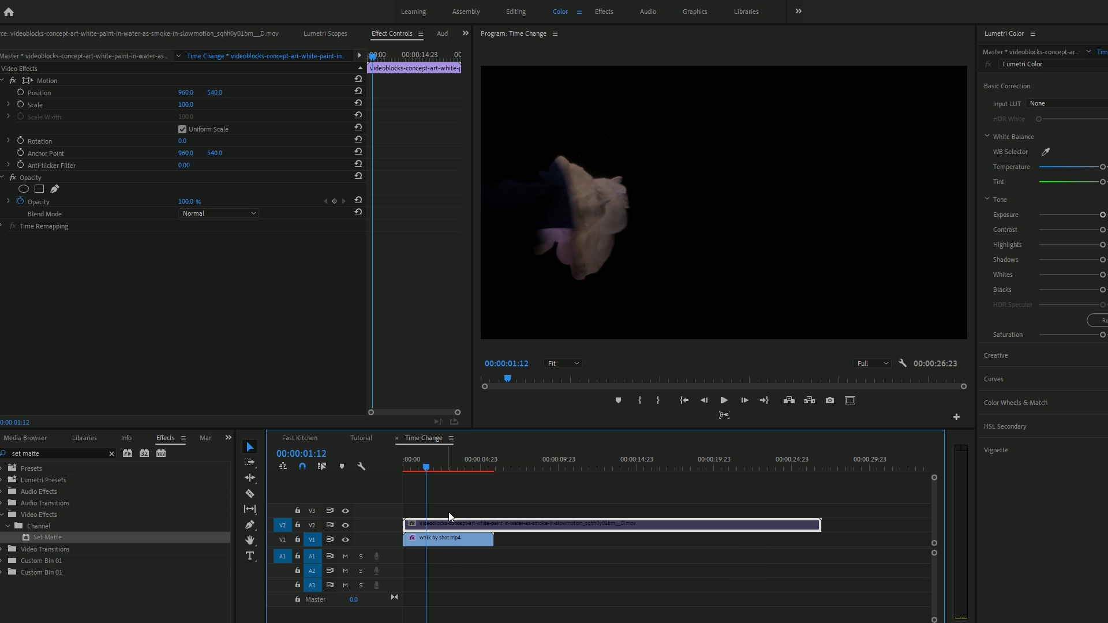
key("space")
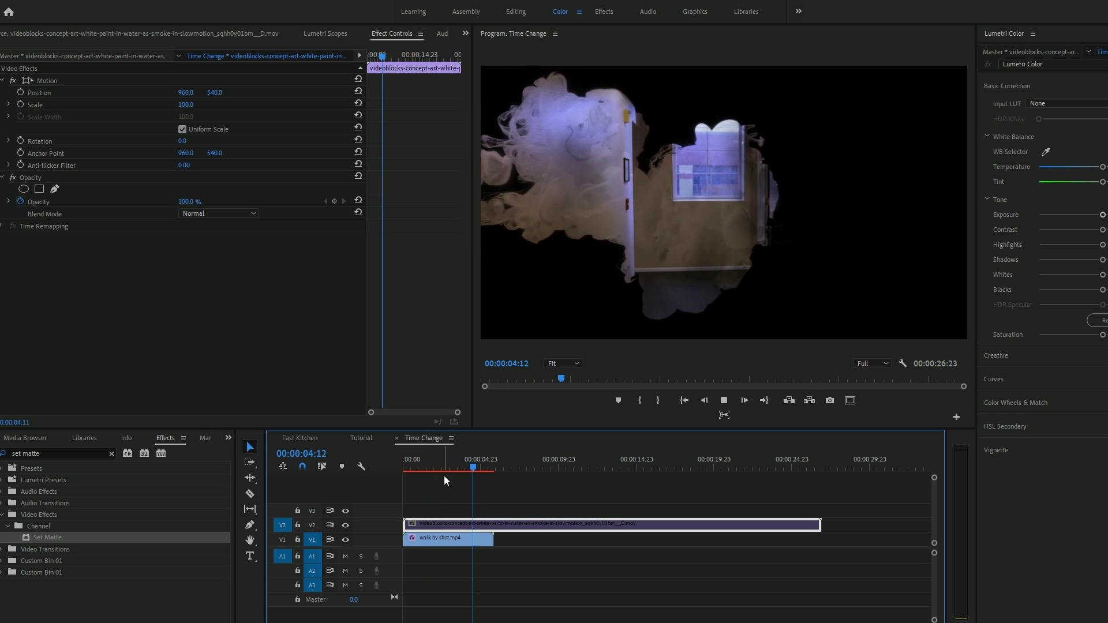
left_click_drag(487, 466, 441, 525)
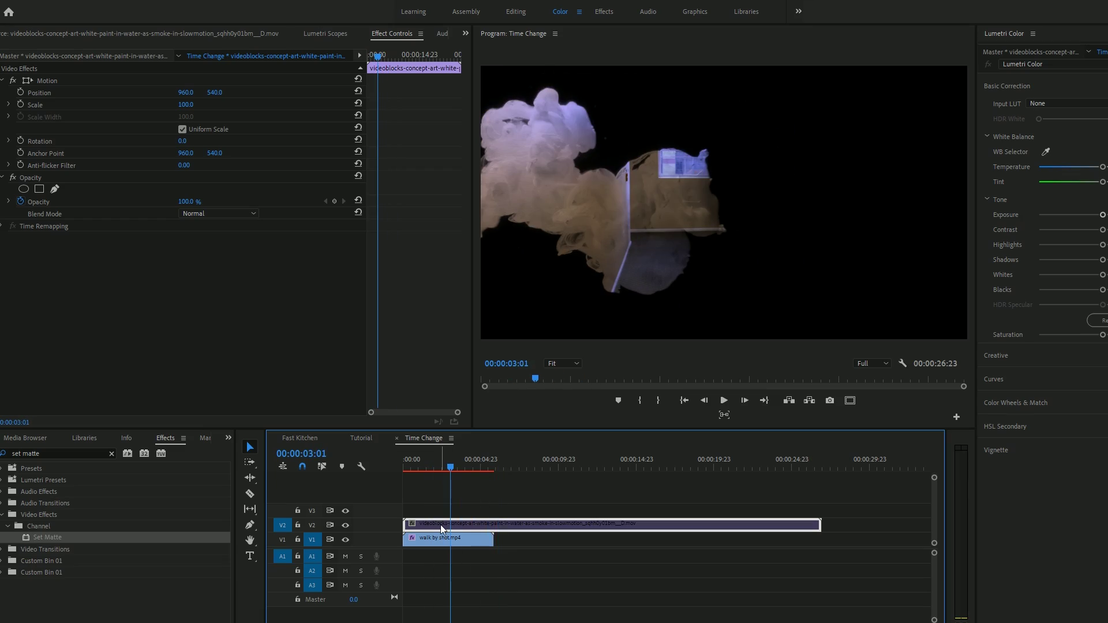